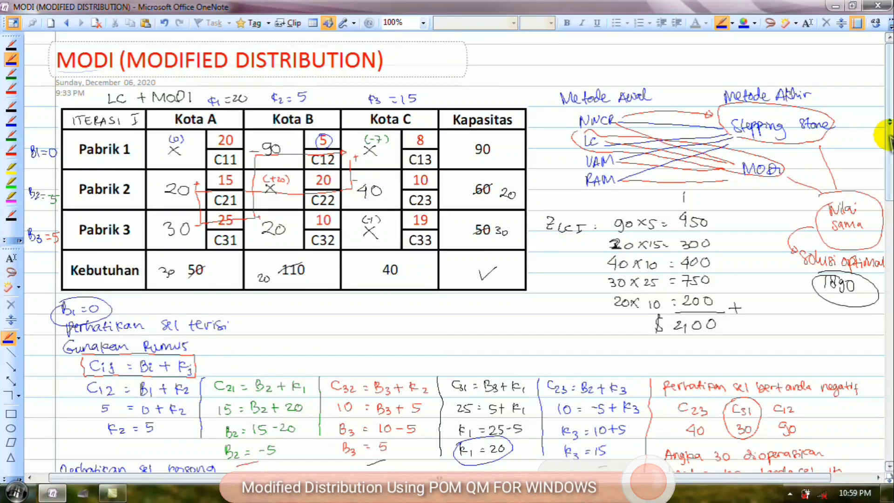
Step: Launch POM-QM for Windows 3 and open the Transportation module
mouse_move(888, 136)
left_mouse_down()
mouse_move(888, 178)
mouse_move(890, 122)
left_mouse_up()
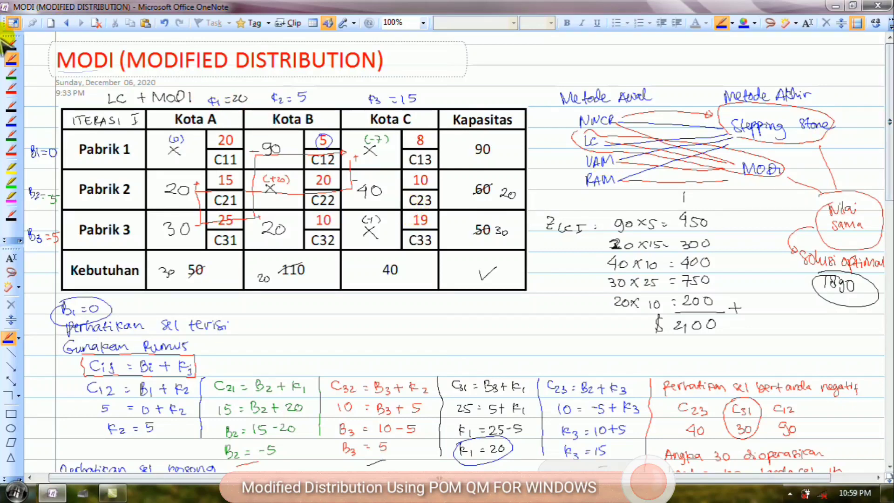
left_click(16, 492)
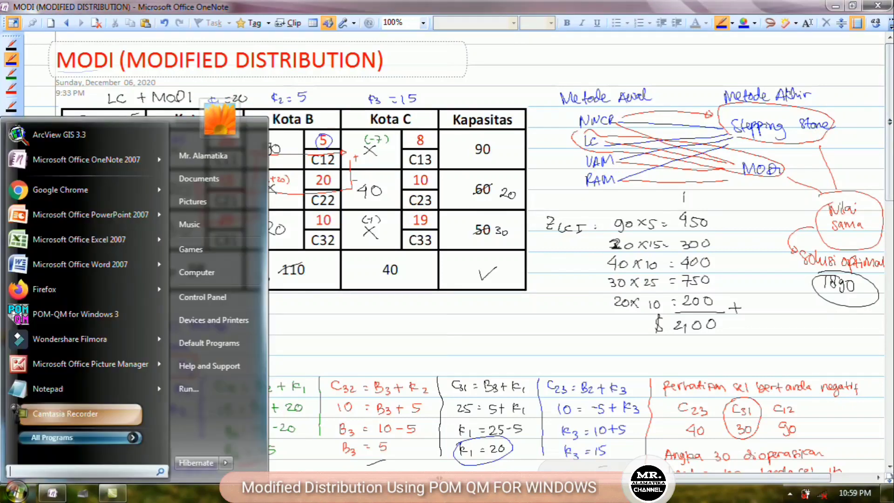
left_click(56, 319)
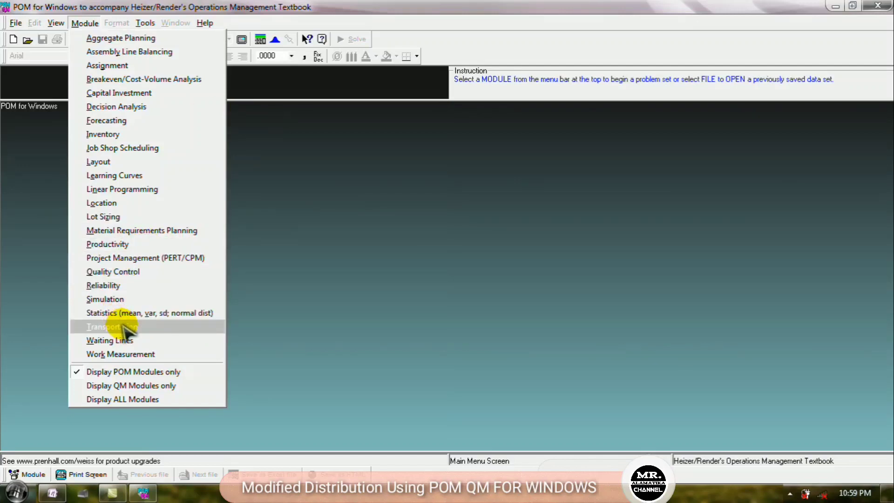
left_click(147, 327)
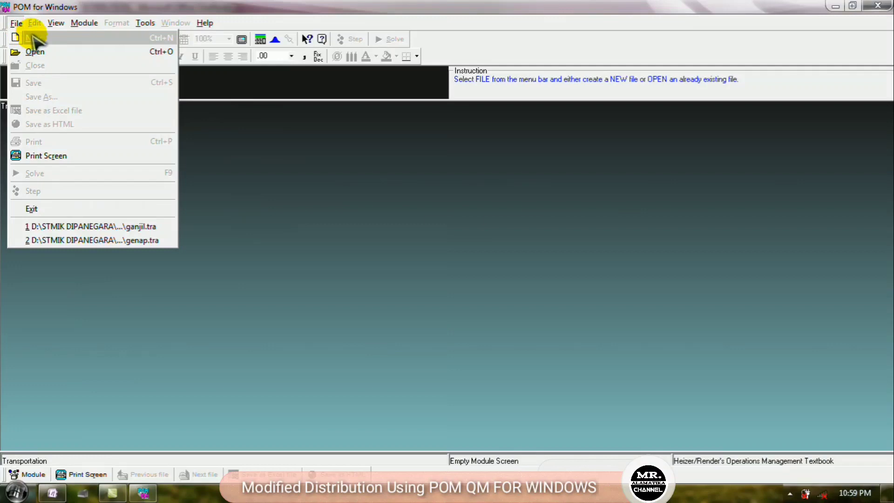
Step: Create a new transportation data set with 3 sources and 3 destinations
left_click(45, 38)
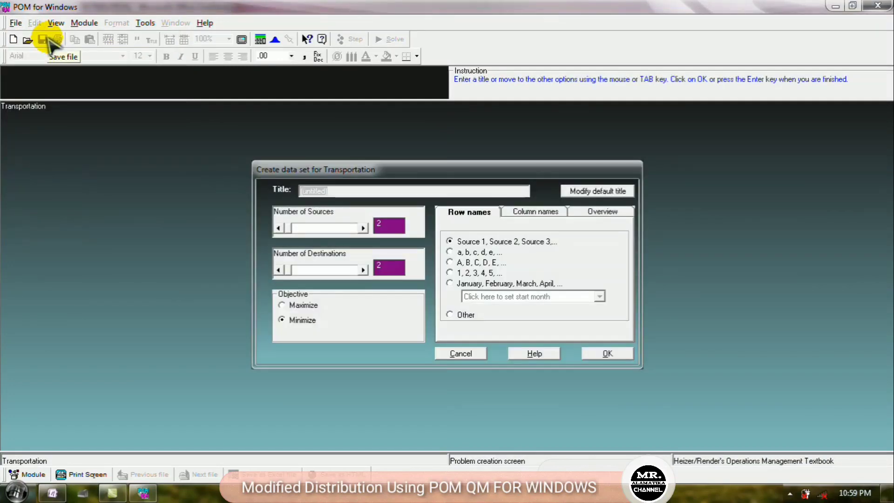
left_click(363, 228)
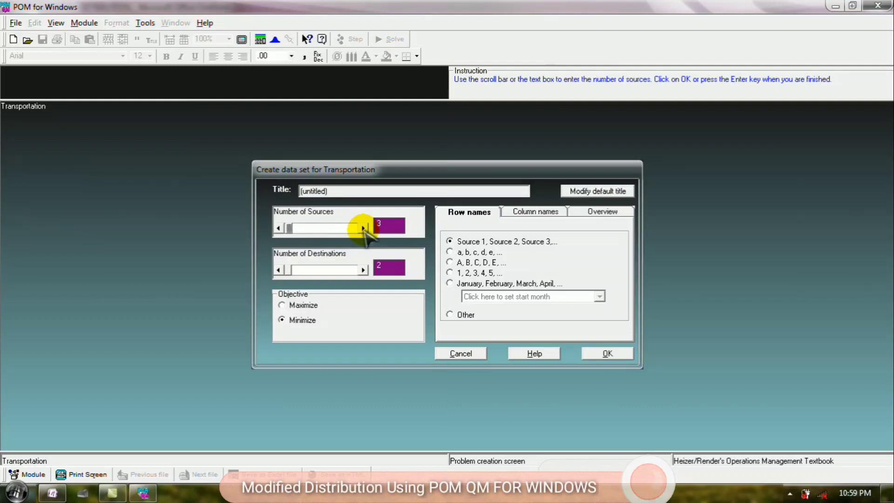
left_click(363, 270)
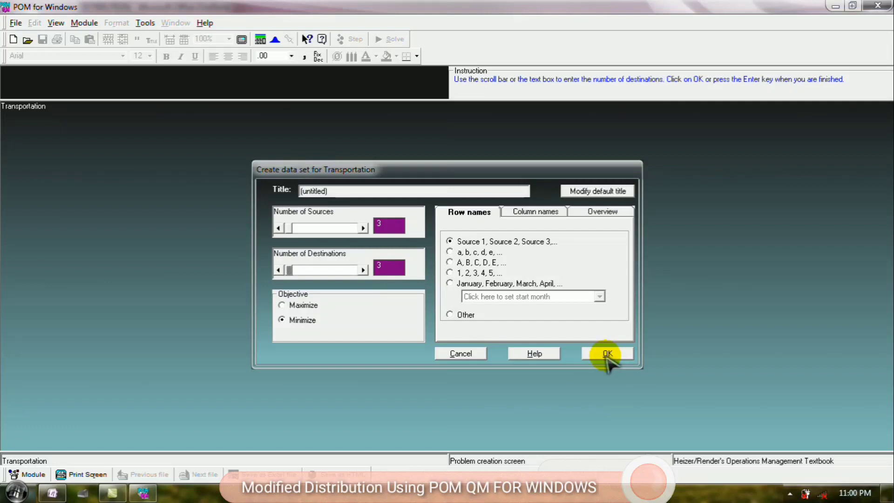
left_click(607, 354)
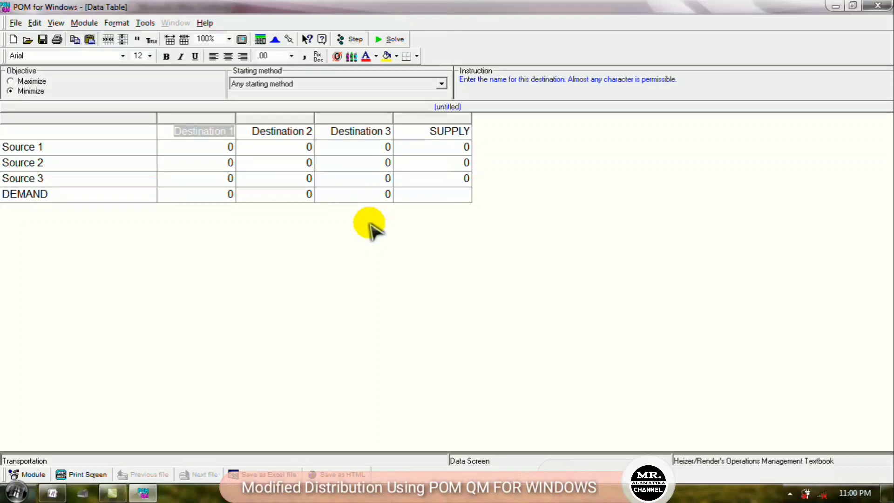
Step: Rename the destination columns KOTA A, KOTA B and KOTA C, and the supply column KAPASITAS
type("KOTAA")
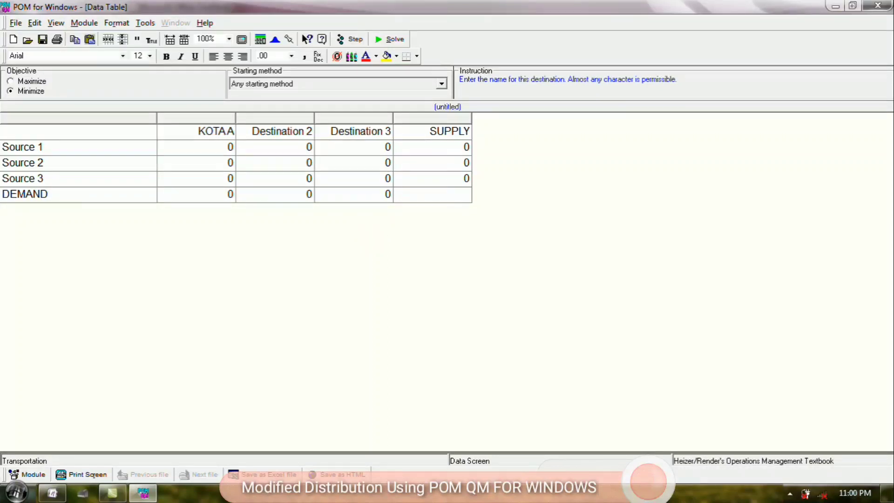
key("Tab")
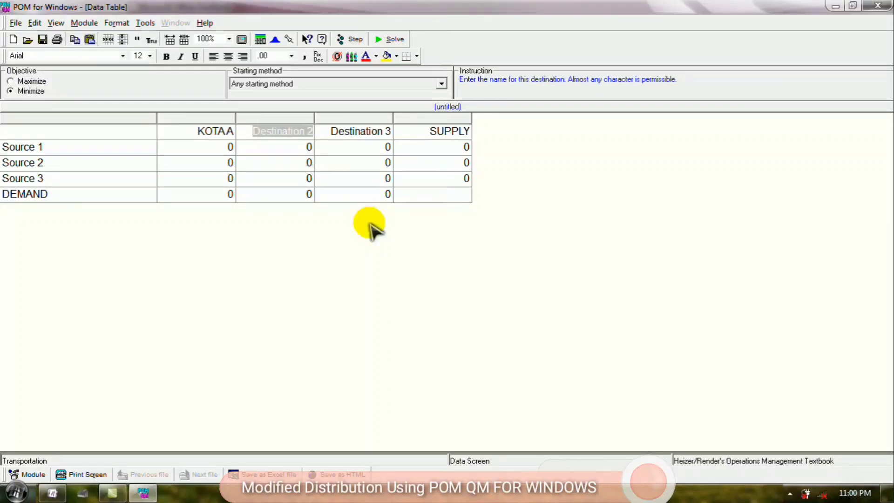
type("KOTA B")
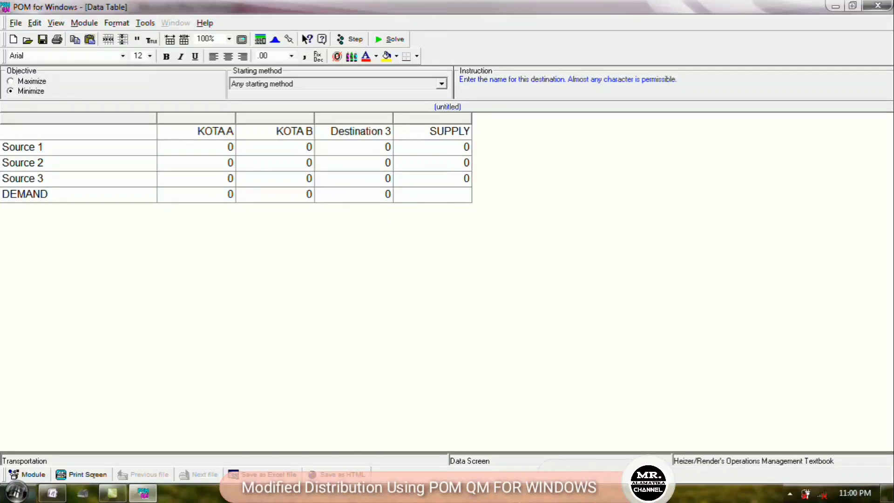
key("Tab")
type("KOTA")
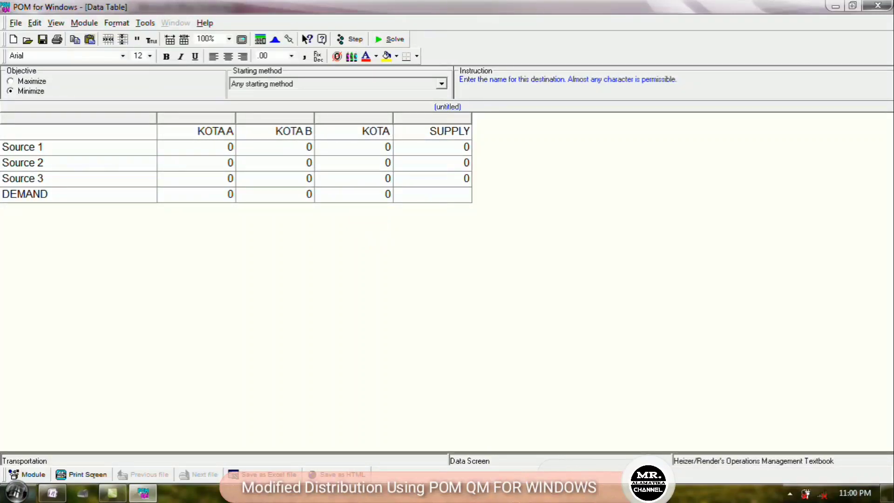
type(" C")
key("Tab")
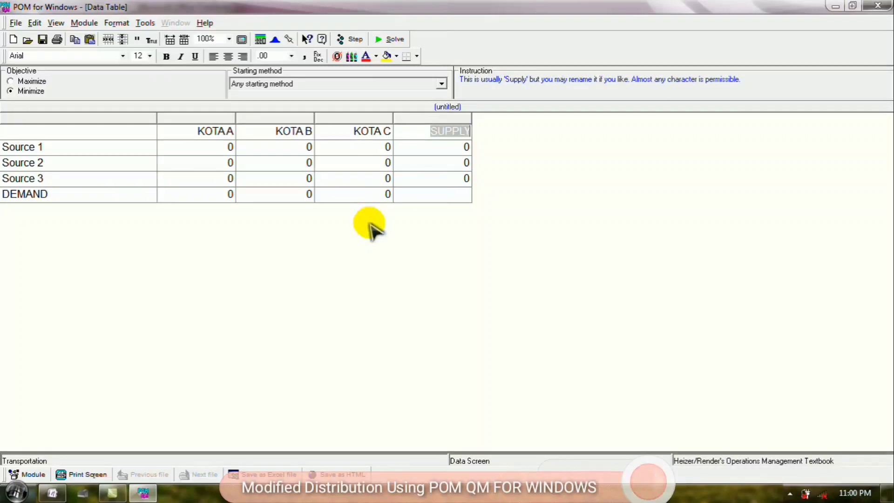
type("KAPASITAS")
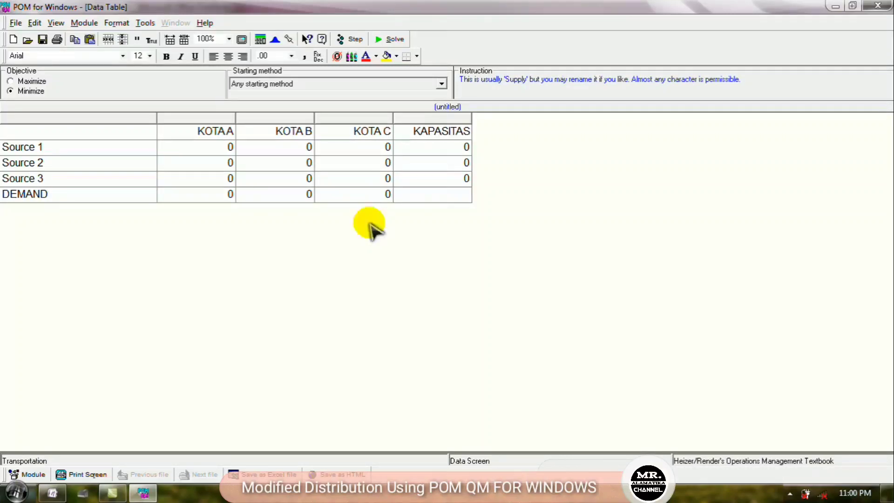
key("Return")
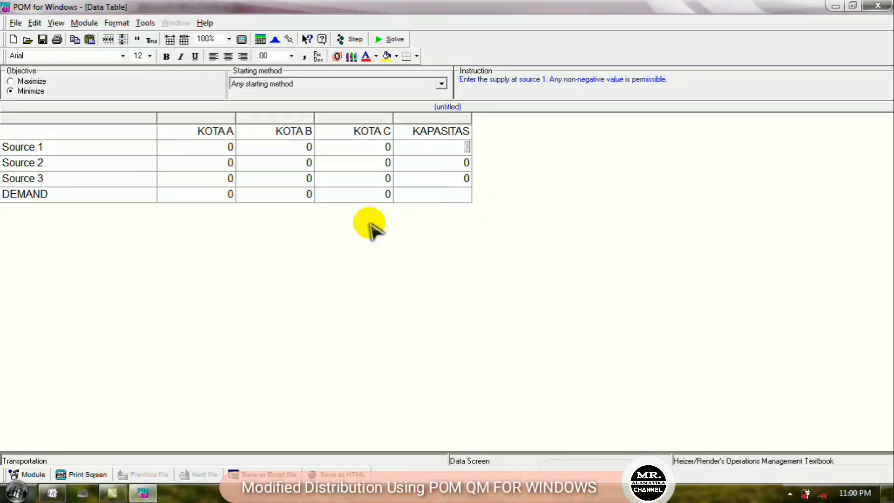
Step: Rename the three source rows PABRIK 1, PABRIK 2 and PABRIK 3
key("Left")
key("Left")
key("Left")
key("Left")
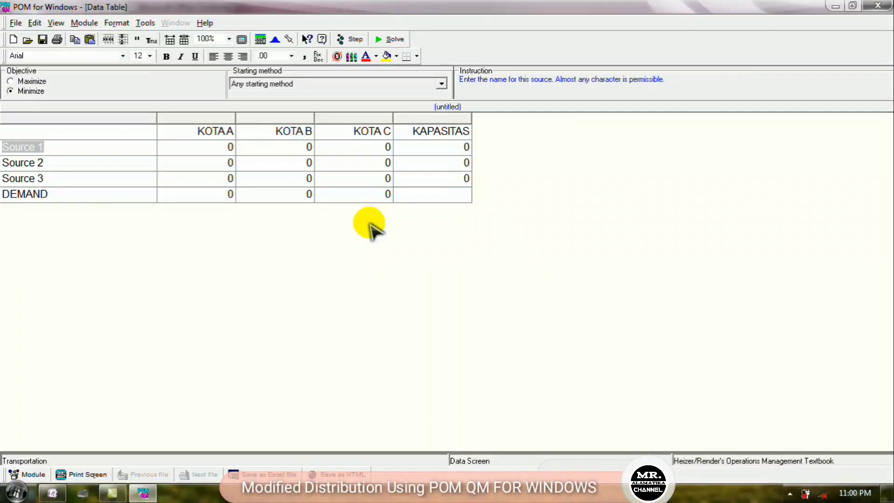
type("PABRIK")
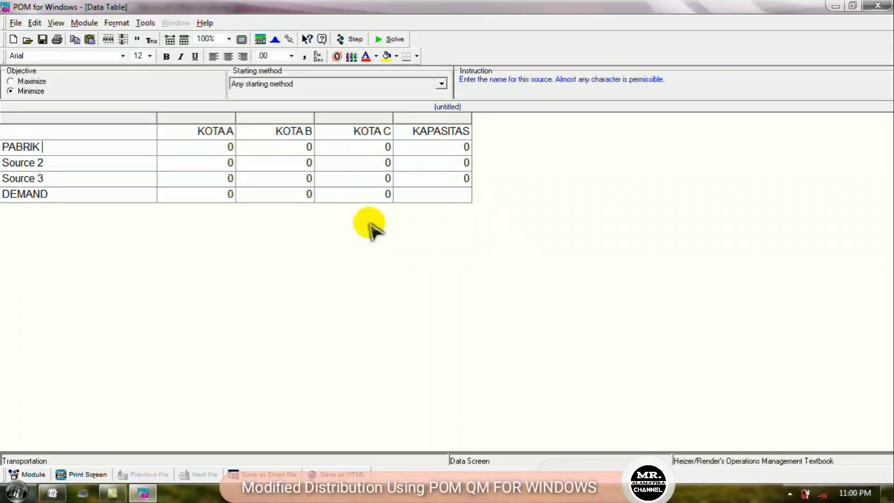
type(" 1")
key("Return")
type("PAB")
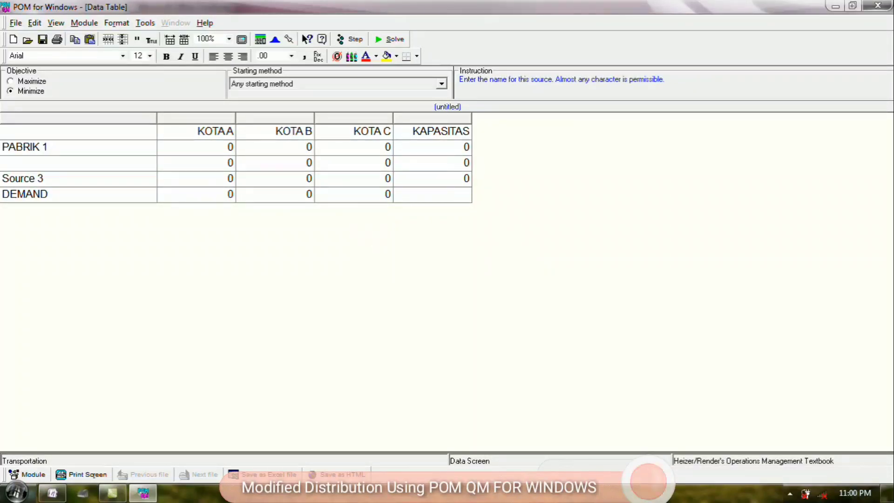
type("RIK 2")
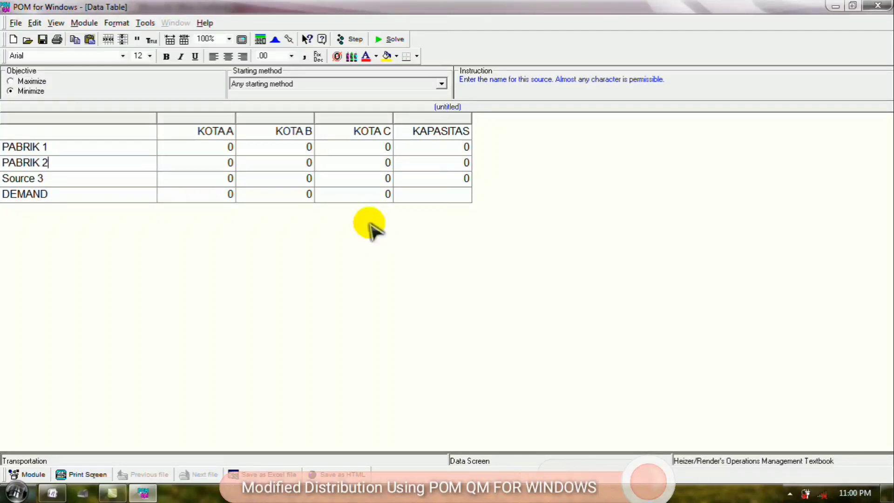
key("Return")
type("PABRI")
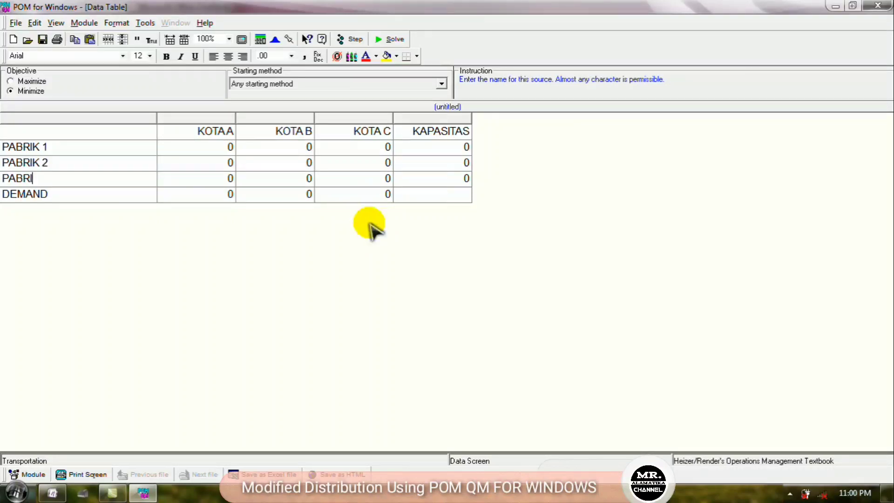
type("K 3")
Step: Rename the demand row KEBUTUHAN
key("Return")
type("KEBUTUHA")
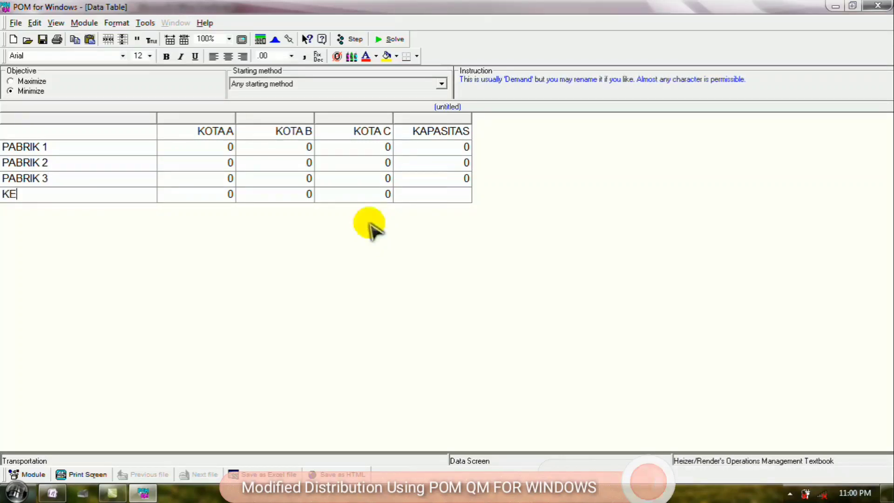
type("N")
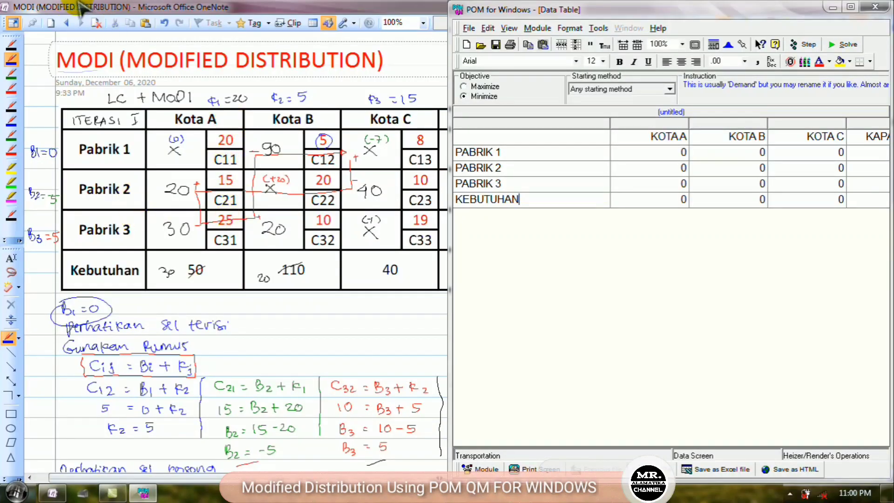
Step: Enter the PABRIK 1 shipping costs as 20 for KOTA A, 5 for KOTA B and 8 for KOTA C
left_click(658, 150)
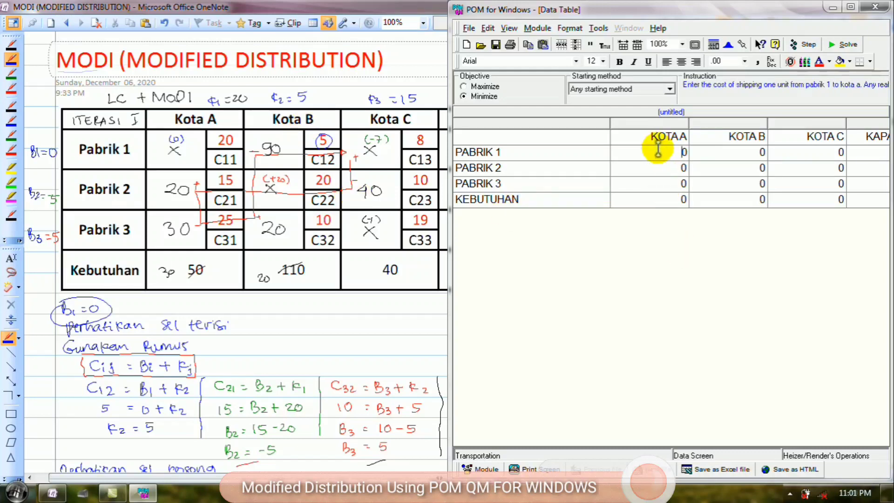
key("BackSpace")
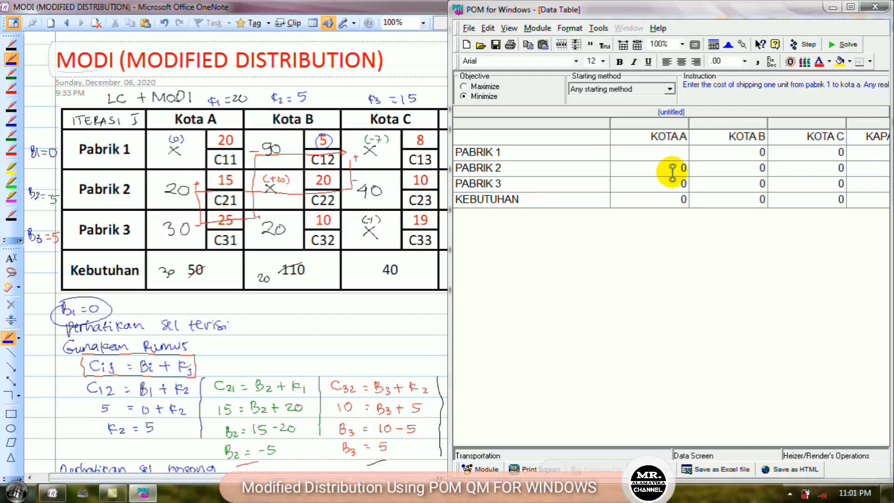
type("20")
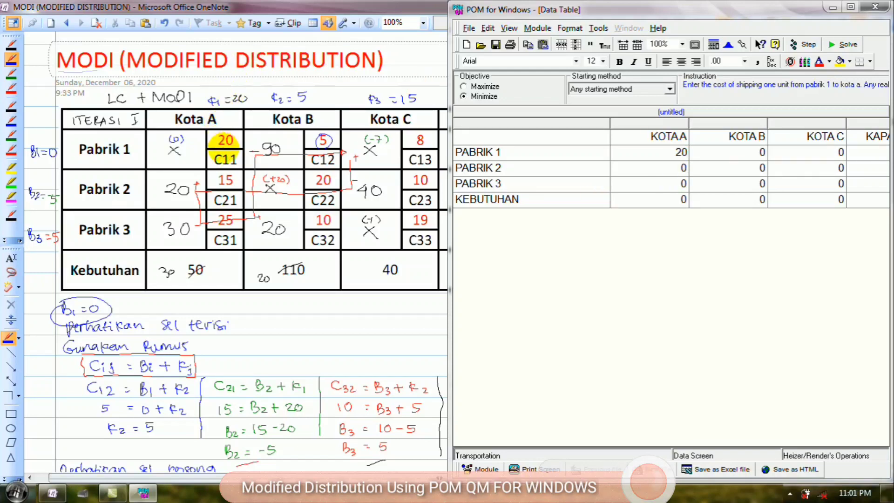
key("Tab")
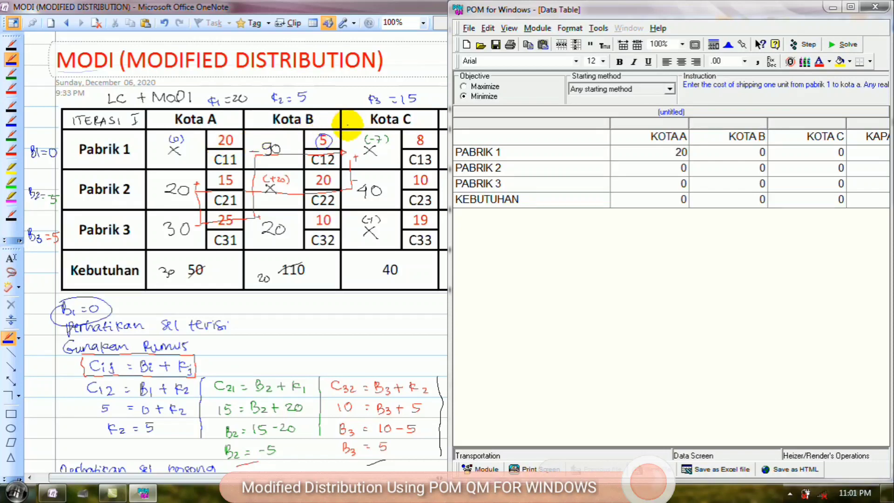
type("5")
key("Tab")
type("8")
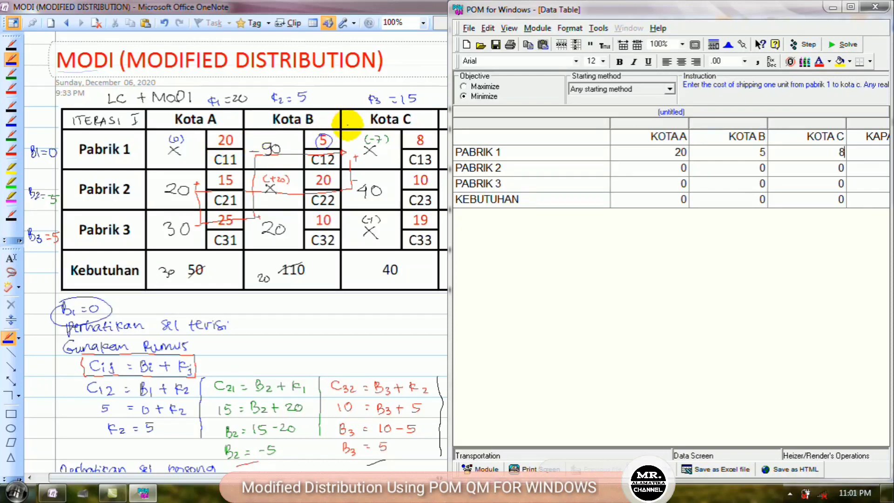
Step: Enter the PABRIK 2 shipping costs as 15 for KOTA A, 20 for KOTA B and 10 for KOTA C
key("Down")
key("Left")
key("Left")
type("15")
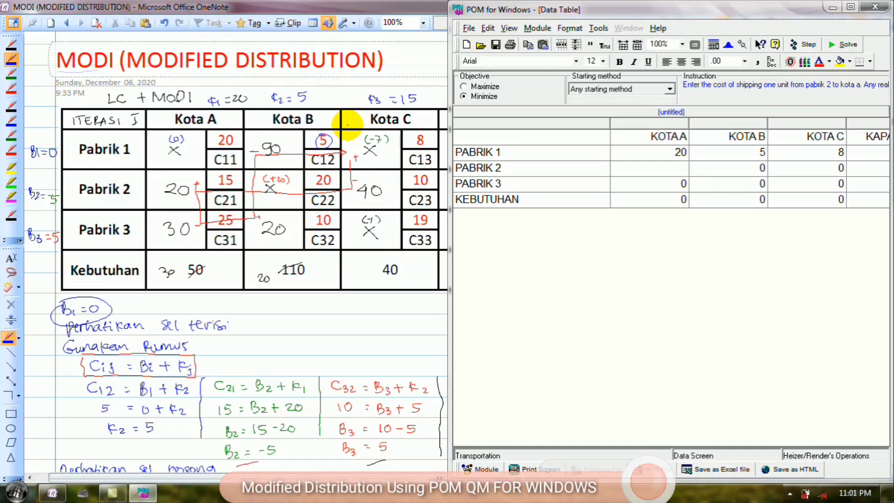
key("Tab")
type("20")
key("Tab")
type("10")
key("Return")
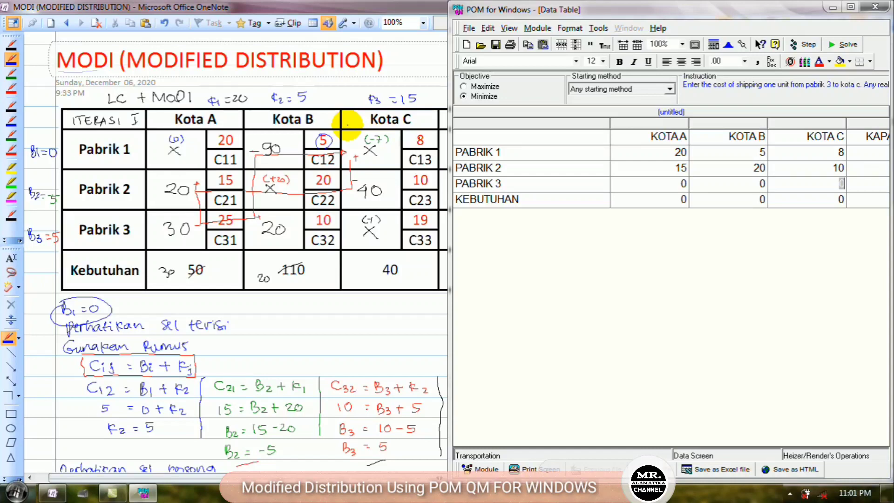
Step: Enter the PABRIK 3 shipping costs as 25 for KOTA A, 10 for KOTA B and 19 for KOTA C
key("Left")
key("Left")
type("25")
key("Tab")
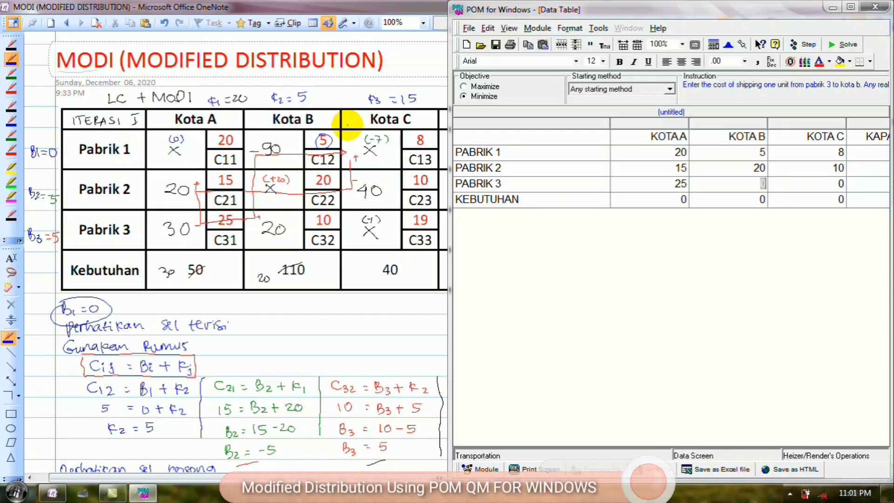
type("10")
key("Tab")
type("19")
Step: Dismiss the Windows color scheme dialog and set the KEBUTUHAN demands to 50 for KOTA A, 110 for KOTA B and 40 for KOTA C
key("Down")
key("Left")
key("Left")
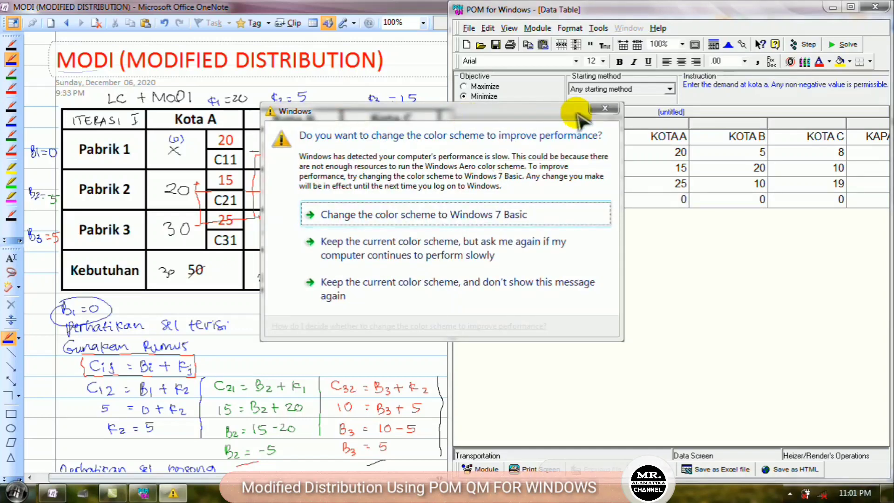
left_click(601, 110)
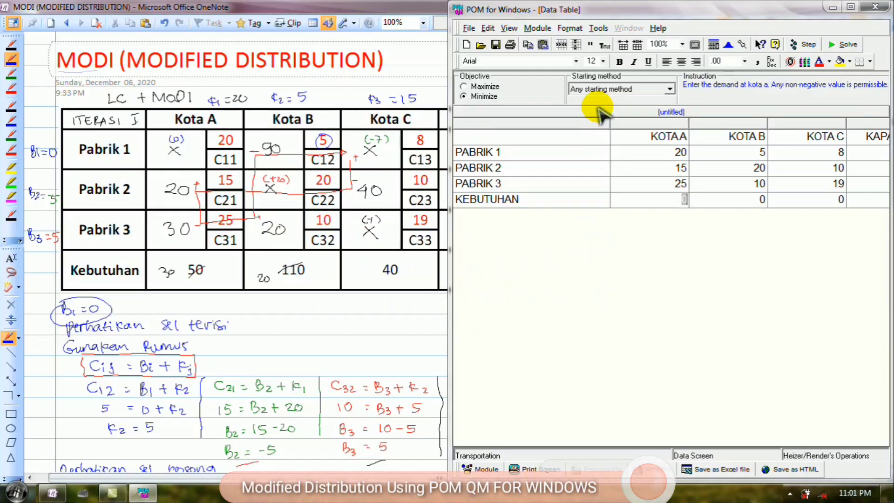
type("50")
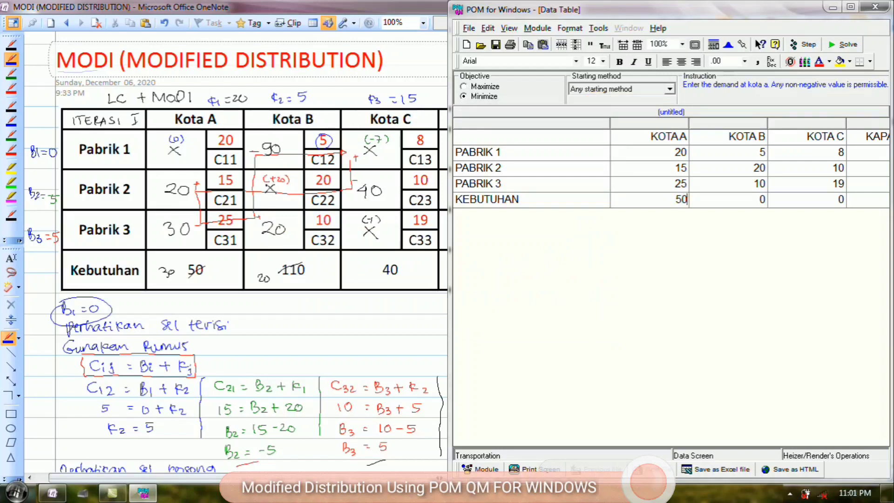
key("Tab")
type("110")
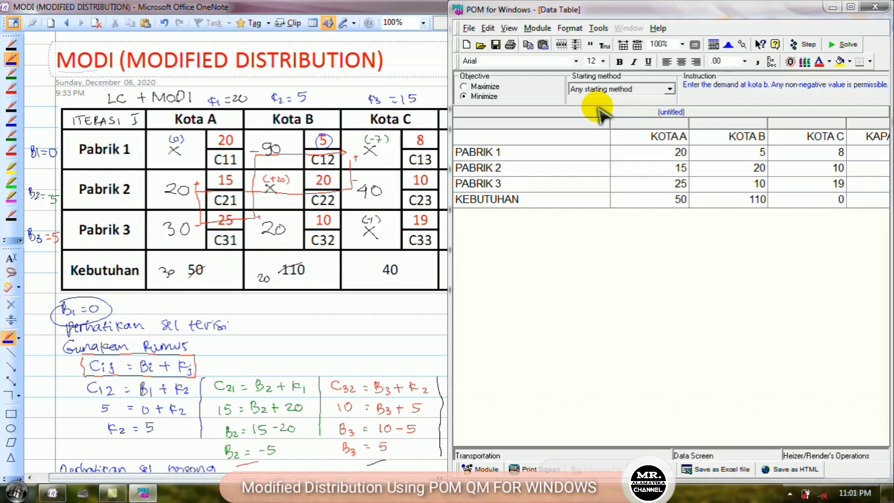
key("Tab")
type("40")
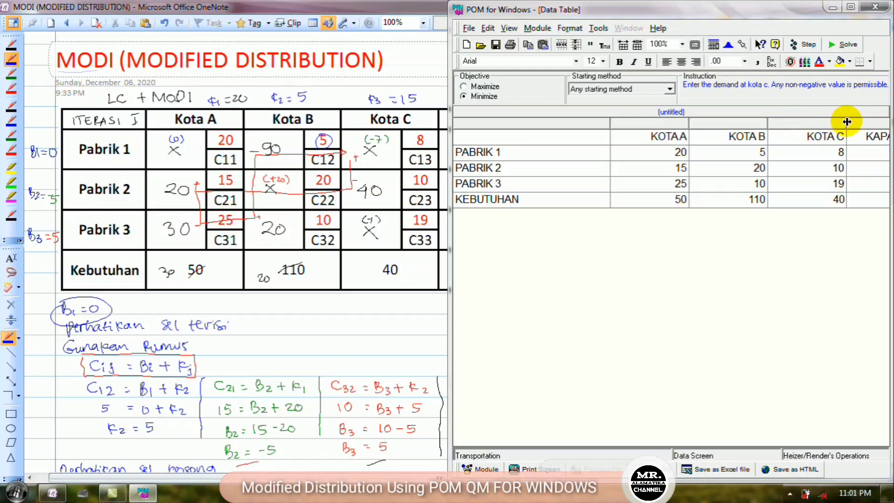
Step: Enter the KAPASITAS supplies as 90 for PABRIK 1, 60 for PABRIK 2 and 50 for PABRIK 3
left_click_drag(713, 13, 479, 286)
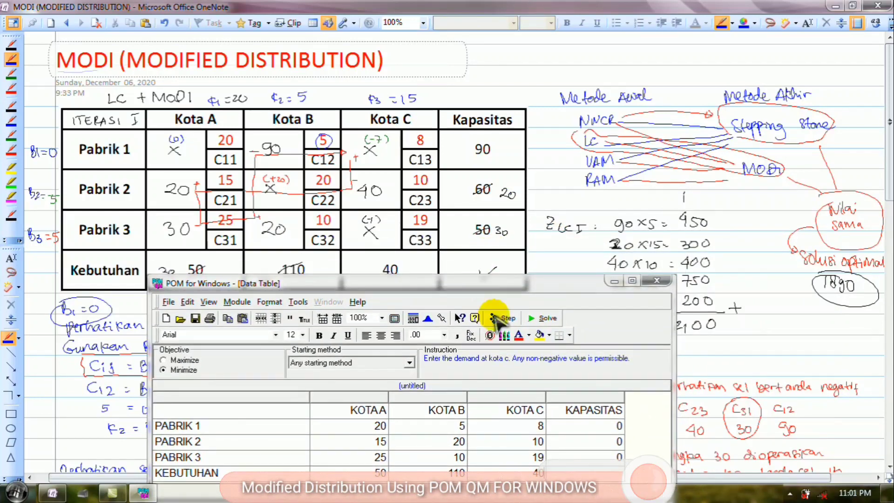
left_click(582, 425)
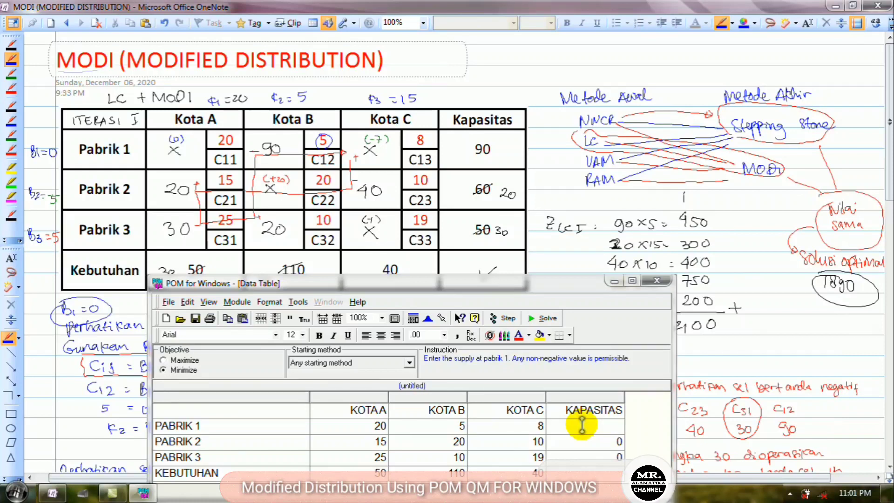
type("90")
key("Return")
type("6")
key("Return")
type("50")
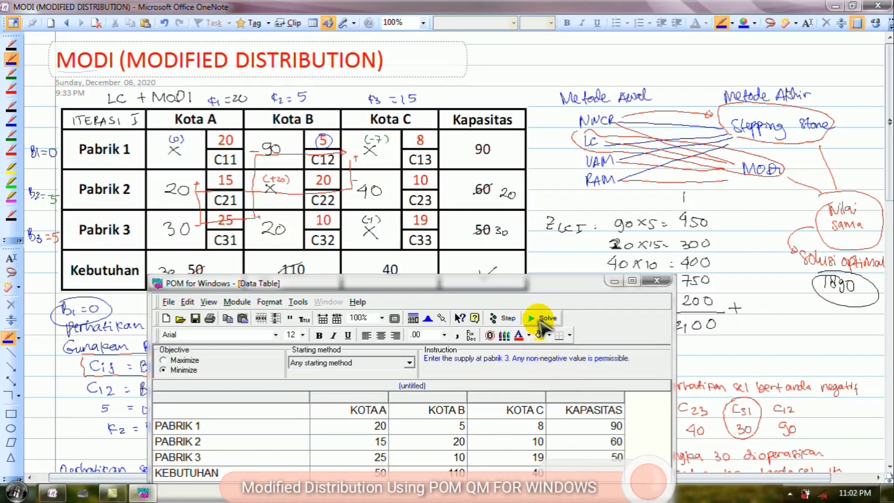
Step: Maximize the program window and solve the problem with Minimum Cost Method as the starting method, dismissing the Windows color scheme dialog
left_click_drag(533, 282, 584, 262)
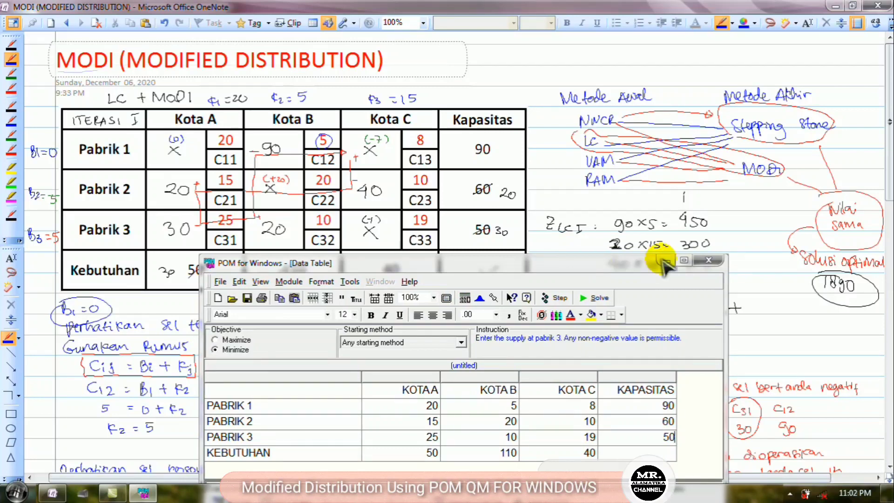
left_click(684, 262)
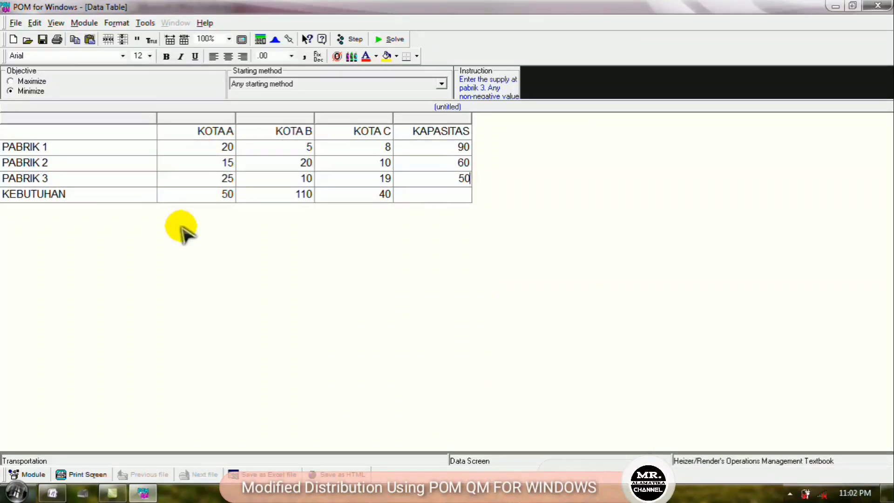
left_click(368, 89)
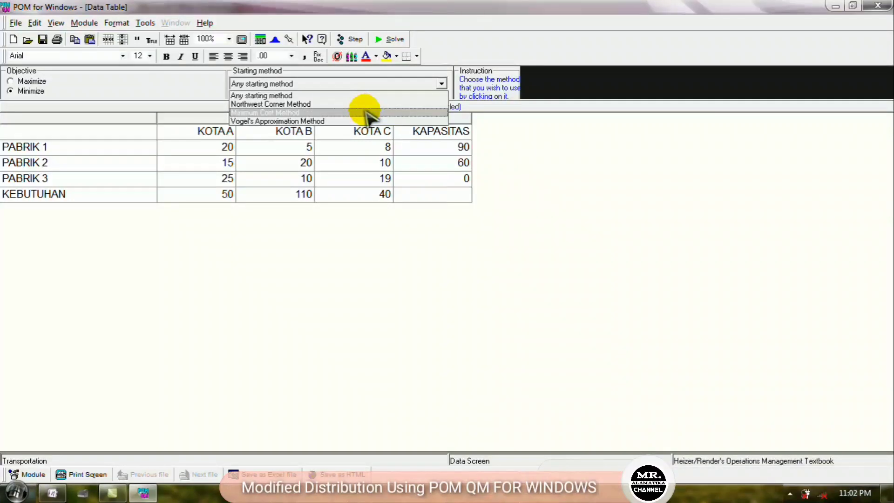
left_click(367, 113)
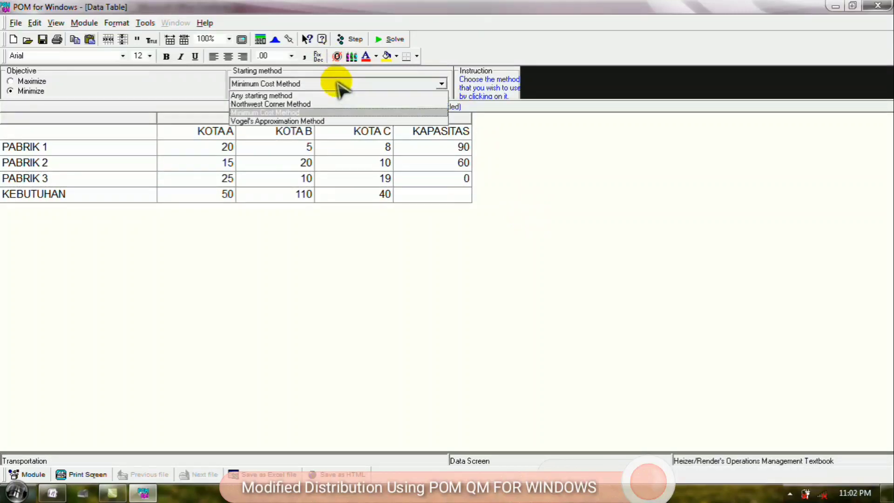
left_click(339, 86)
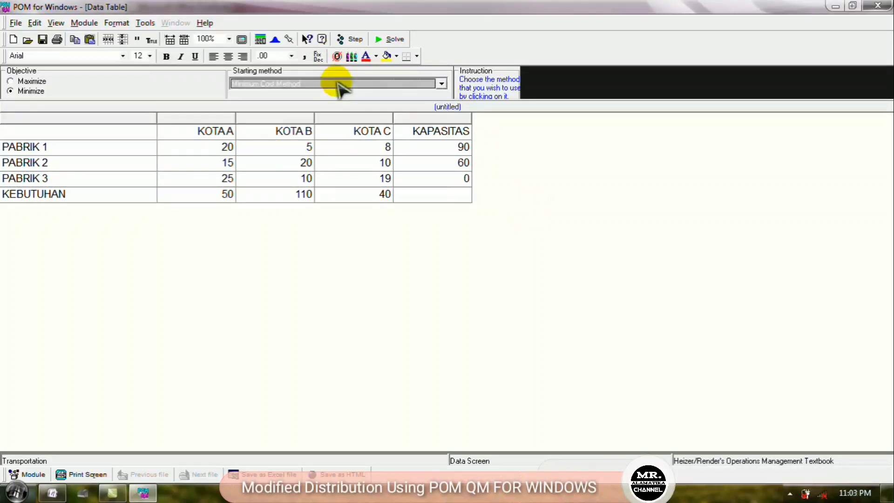
left_click(389, 40)
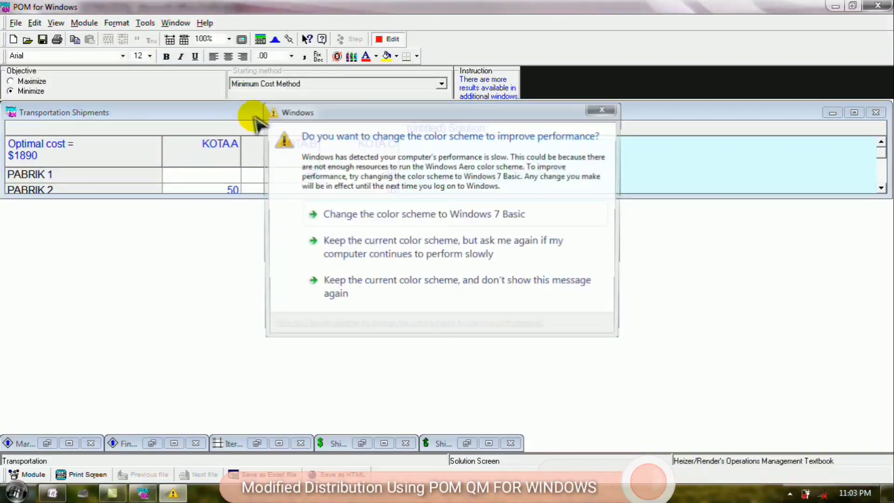
left_click(605, 109)
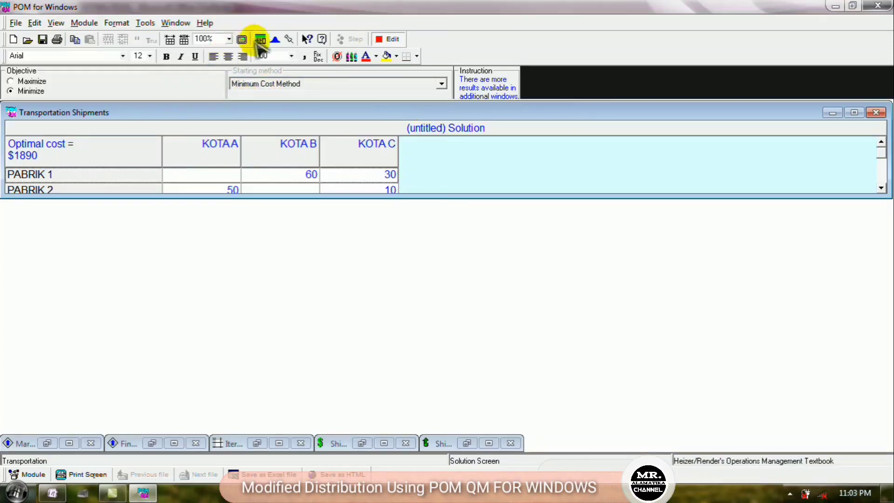
Step: Open the Iterations results at full size and look through all the iterations
left_click(174, 23)
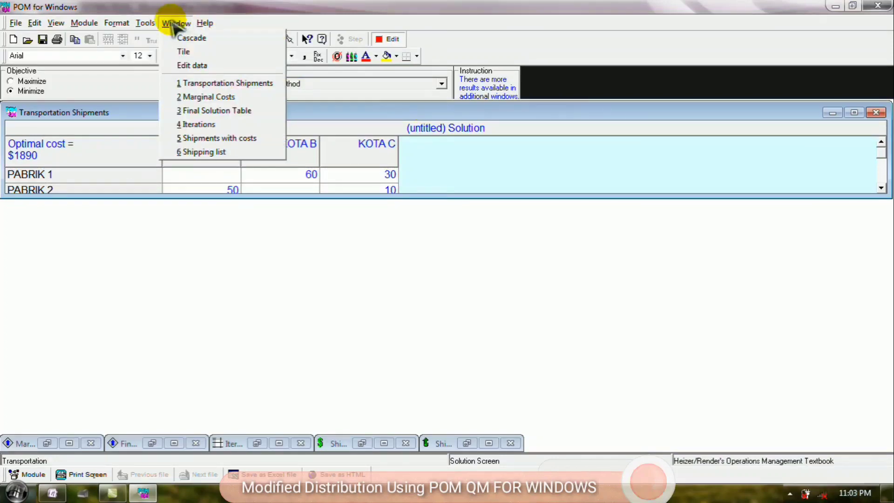
left_click(217, 126)
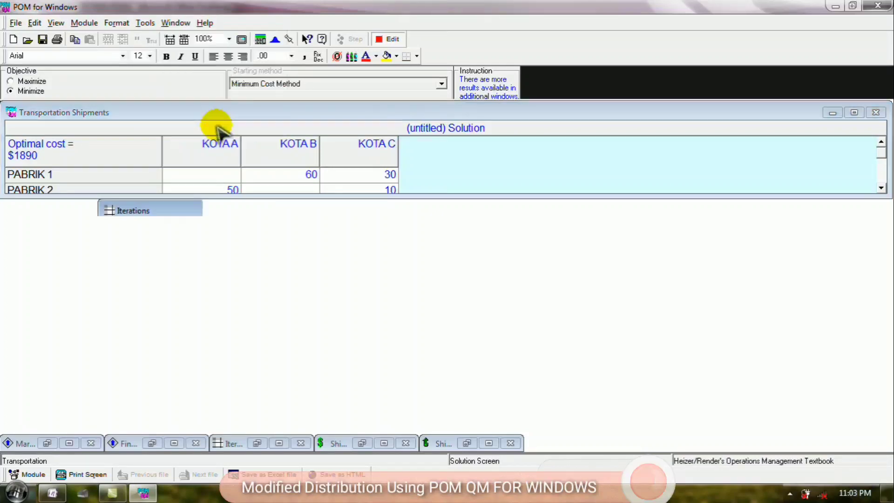
double_click(274, 210)
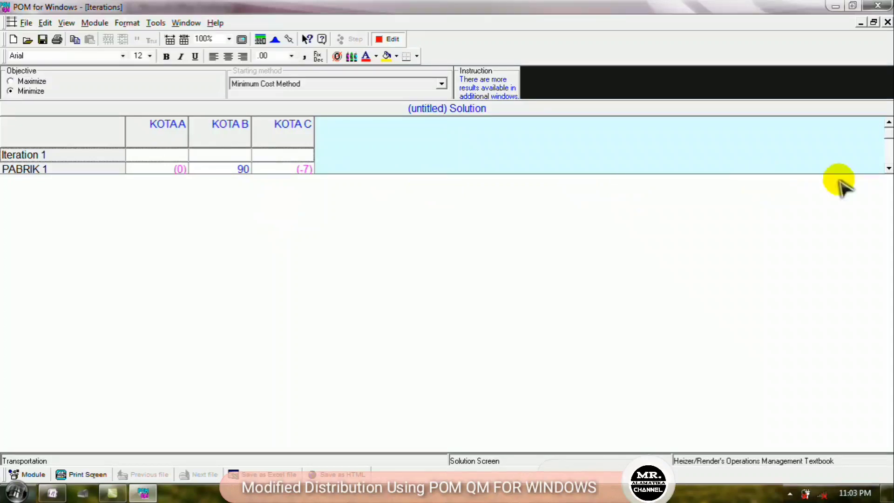
scroll(887, 168, "down", 9)
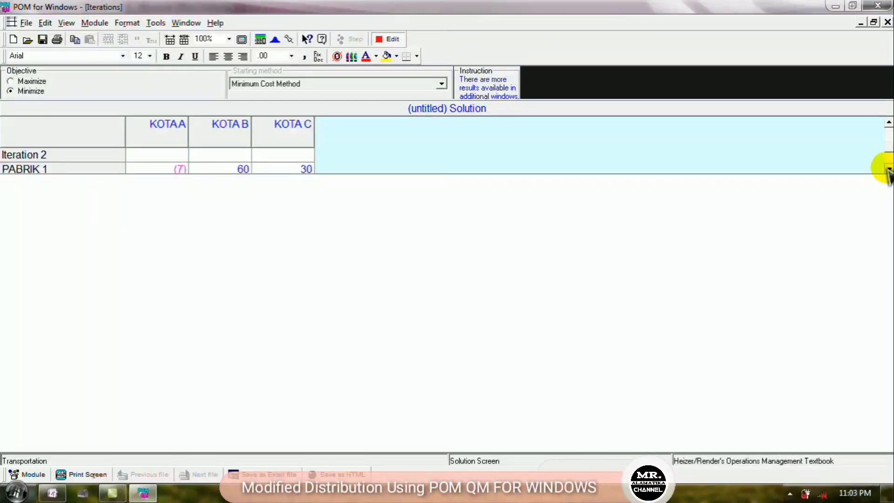
left_click(887, 169)
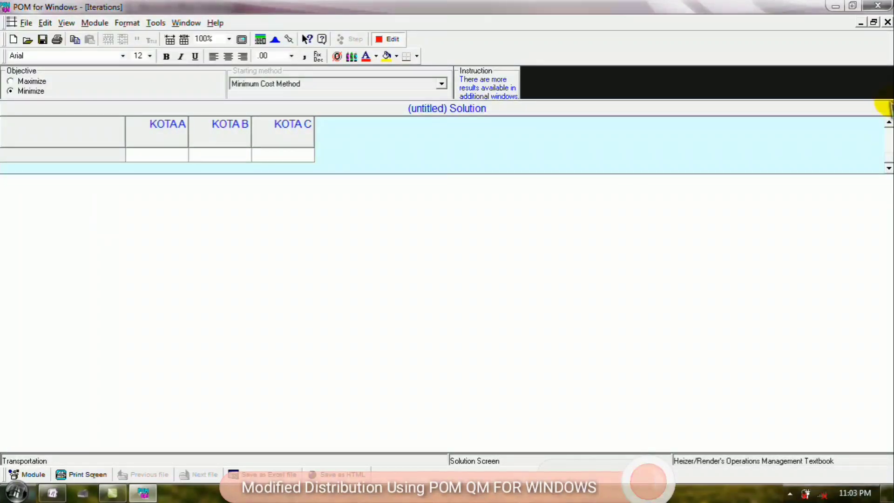
Step: Return to the data table, keep Minimum Cost Method as the starting method, and solve the problem again in the maximized window
left_click(388, 39)
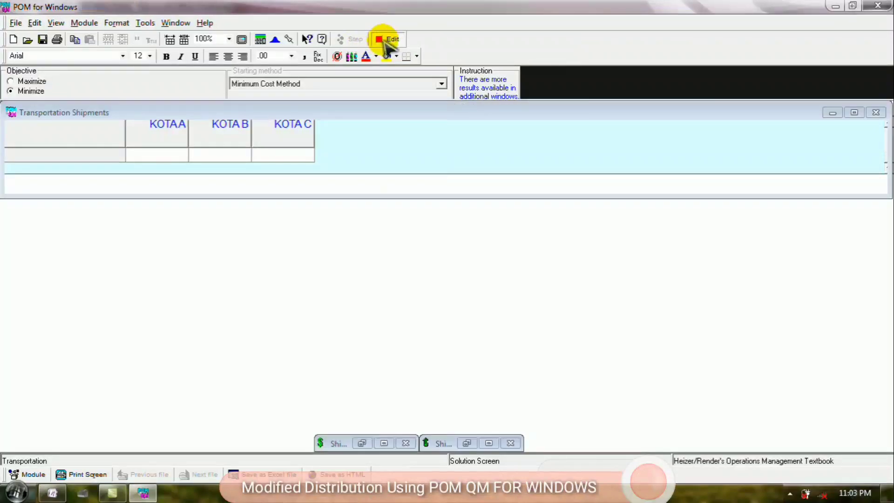
left_click(852, 6)
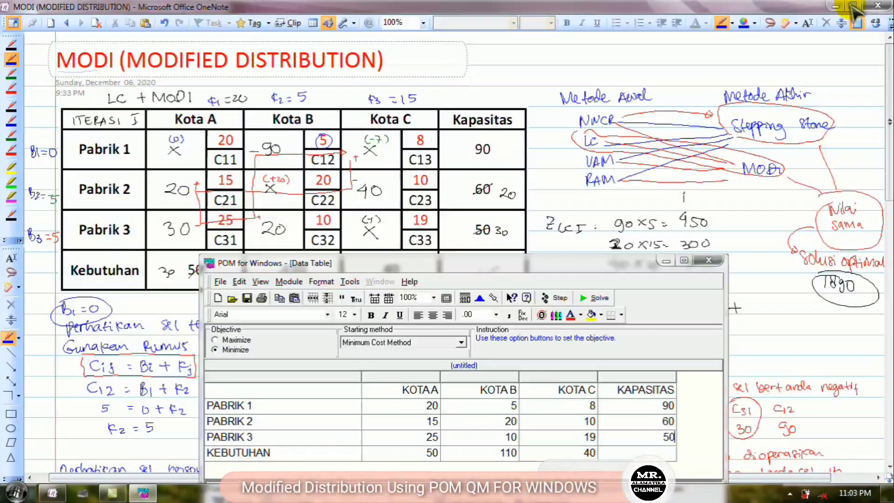
left_click(684, 260)
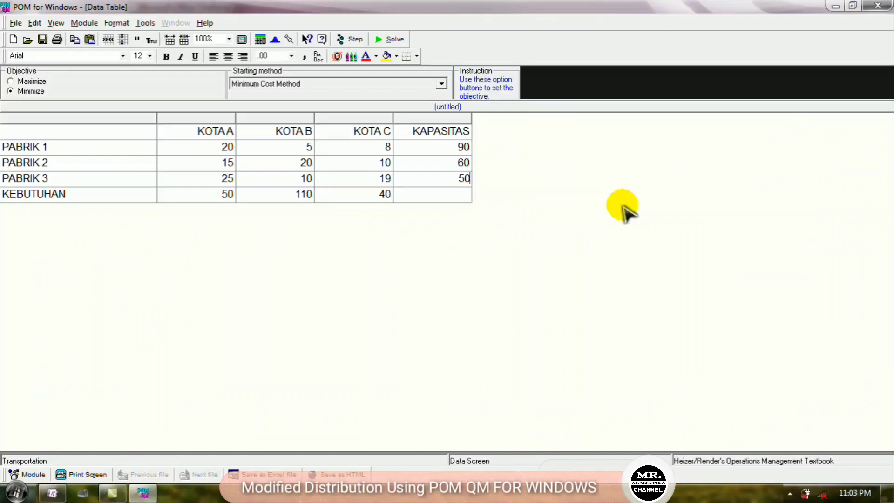
left_click(407, 84)
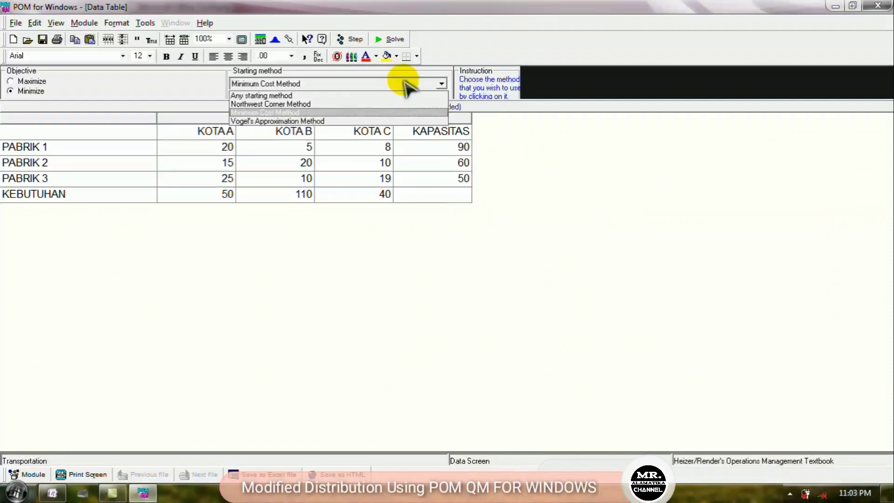
left_click(405, 86)
left_click(388, 39)
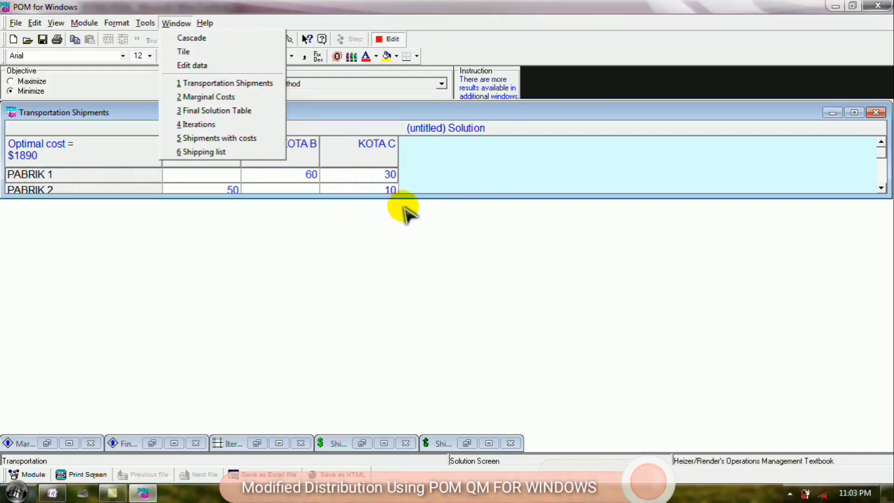
Step: Enlarge the Transportation Shipments results window until it fills the workspace
left_click(415, 194)
left_click_drag(415, 194, 420, 451)
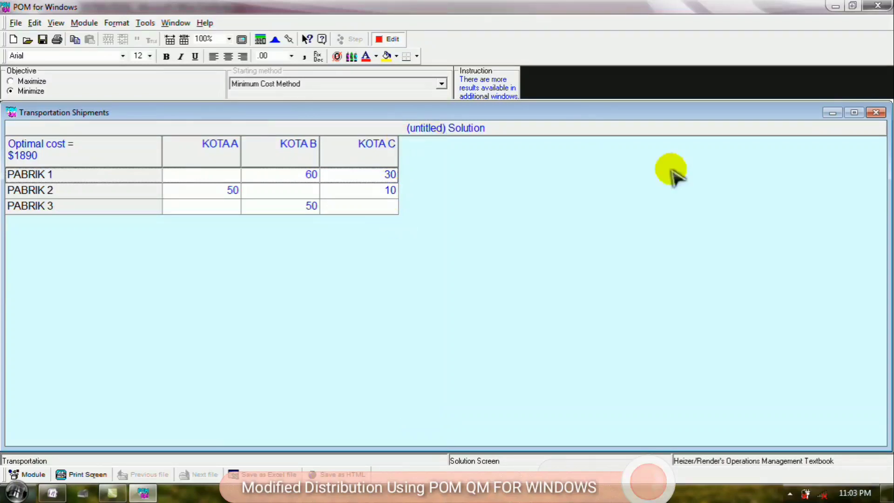
left_click(855, 112)
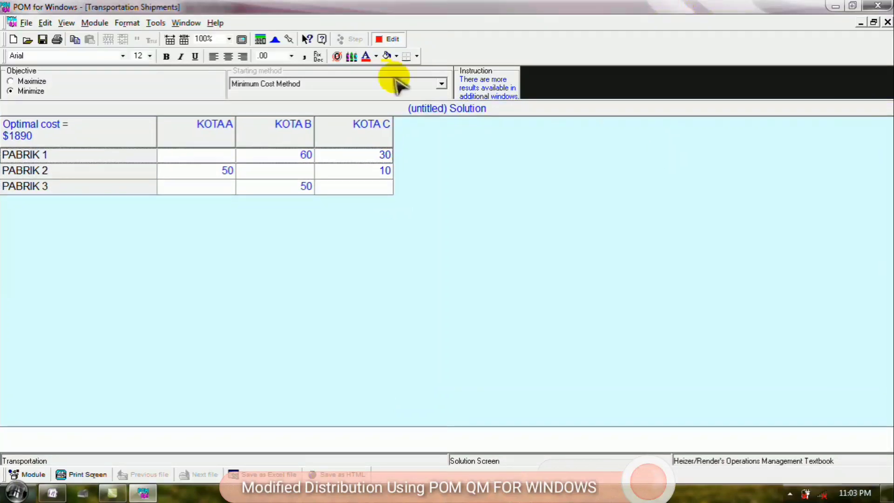
Step: Open the Iterations results and place the program window side by side with the MODI notes
left_click(186, 24)
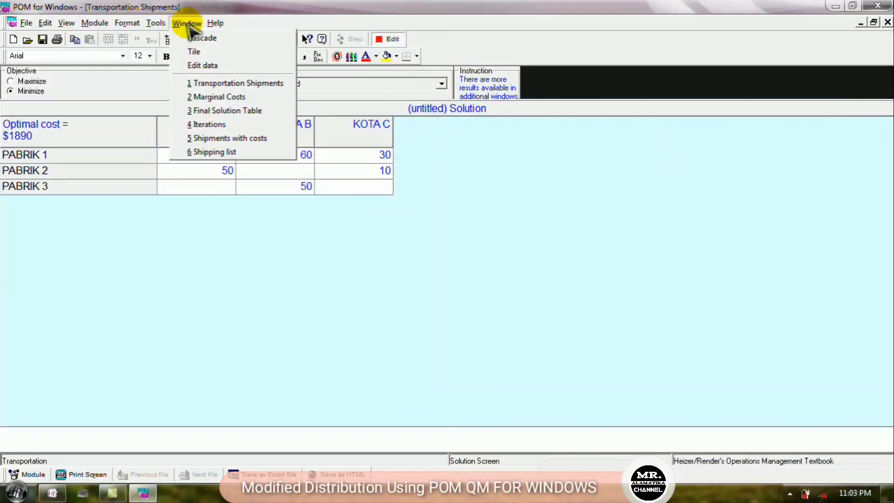
left_click(202, 124)
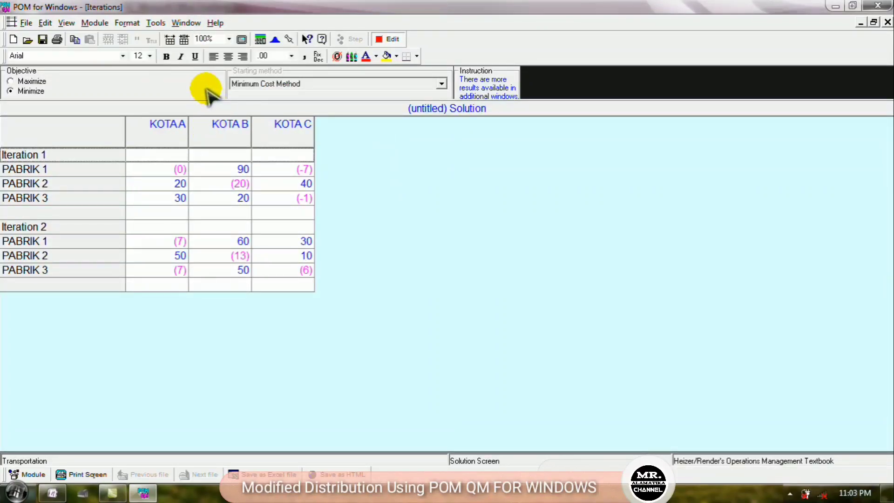
left_click(58, 157)
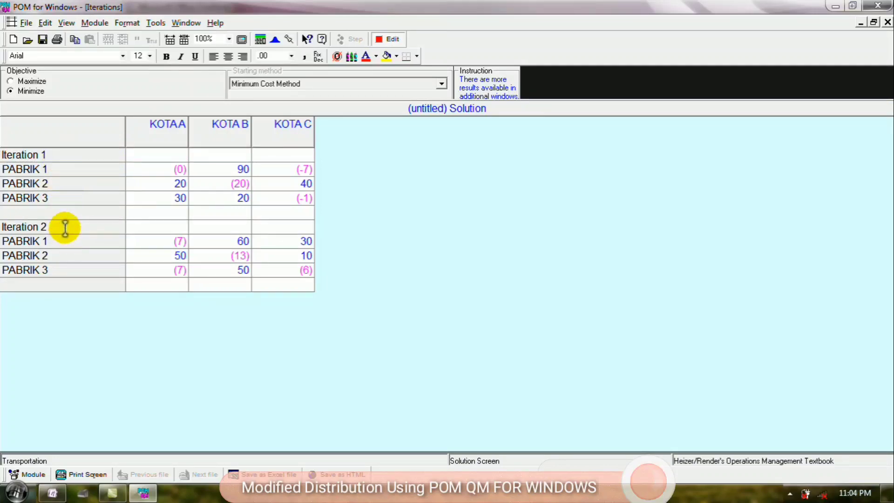
key("super+Right")
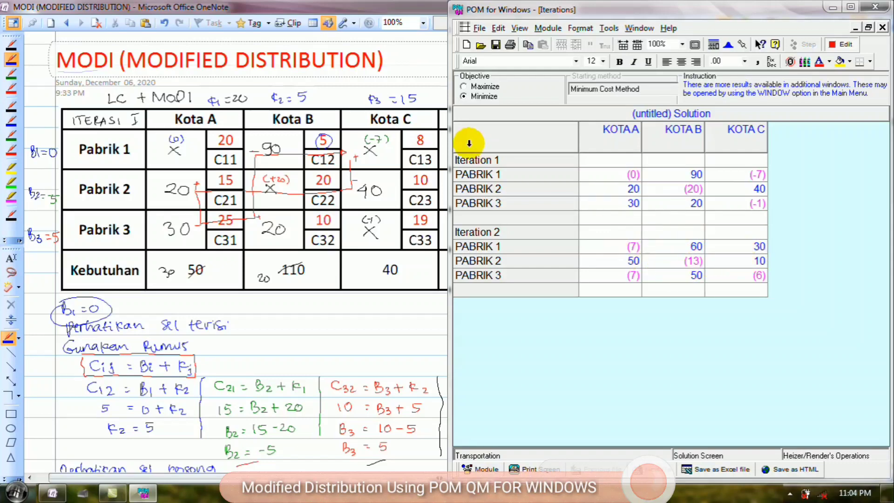
Step: Switch to OneNote, find the second iteration table in the MODI notes, and compare it with the Iterations results in POM for Windows
left_click(273, 7)
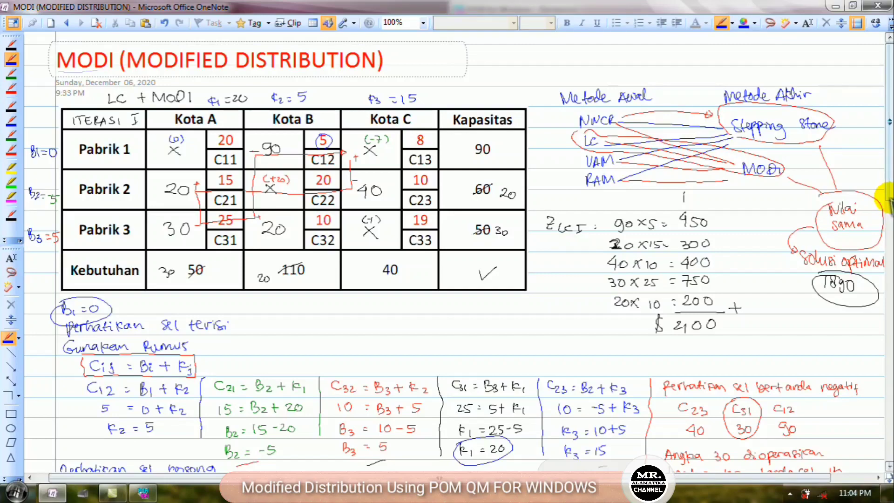
left_click_drag(887, 198, 878, 366)
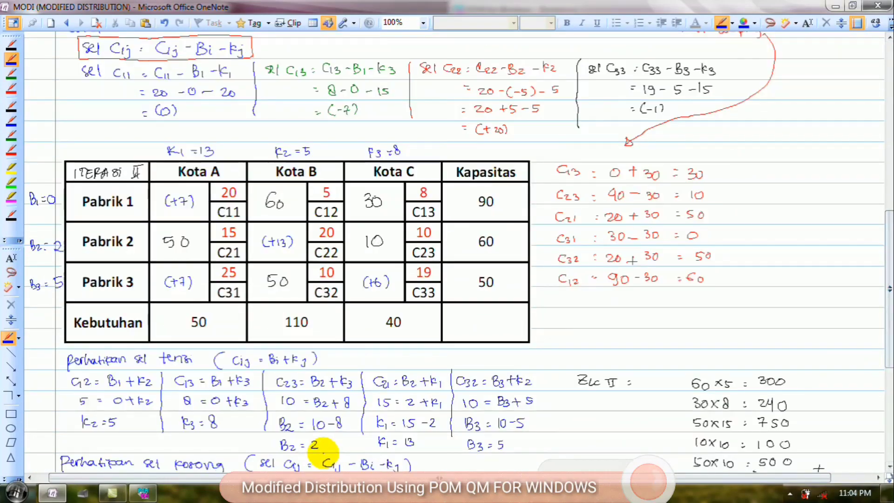
left_click(144, 493)
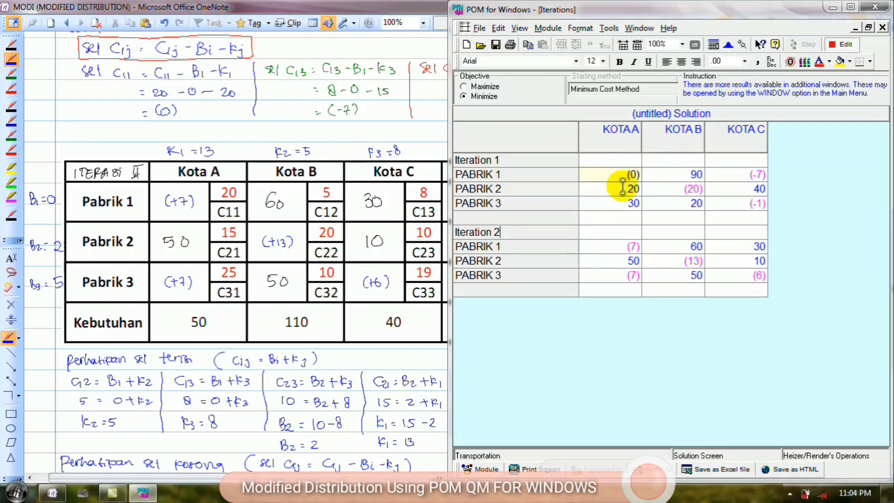
left_click(623, 245)
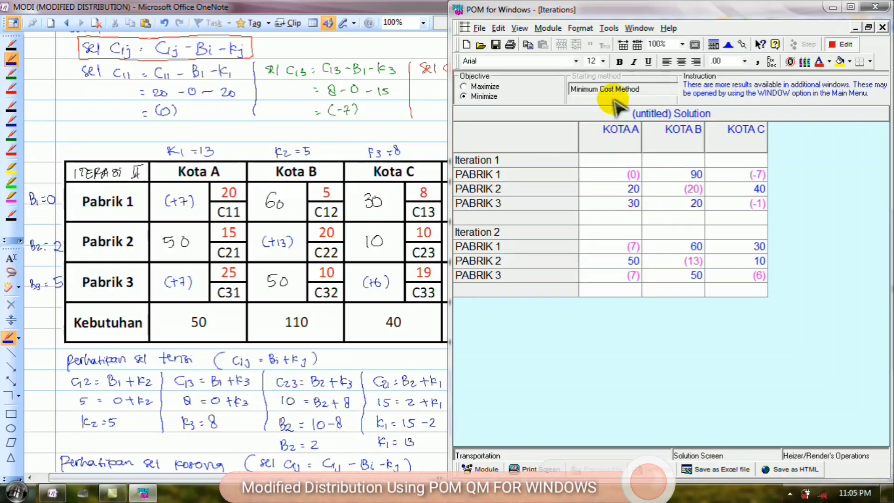
Step: Display the Transportation Shipments results, and switch to OneNote to underline the handwritten $1890 total of the second iteration's cost calculation
left_click(639, 29)
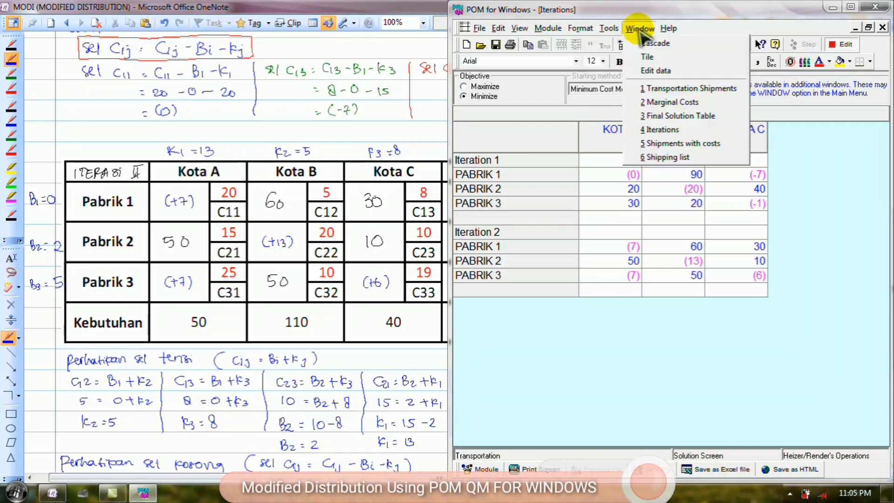
left_click(659, 89)
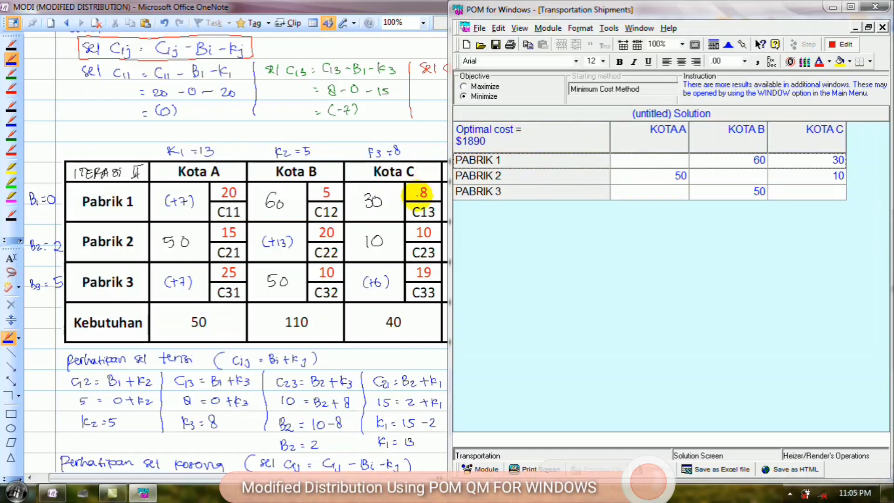
left_click(366, 131)
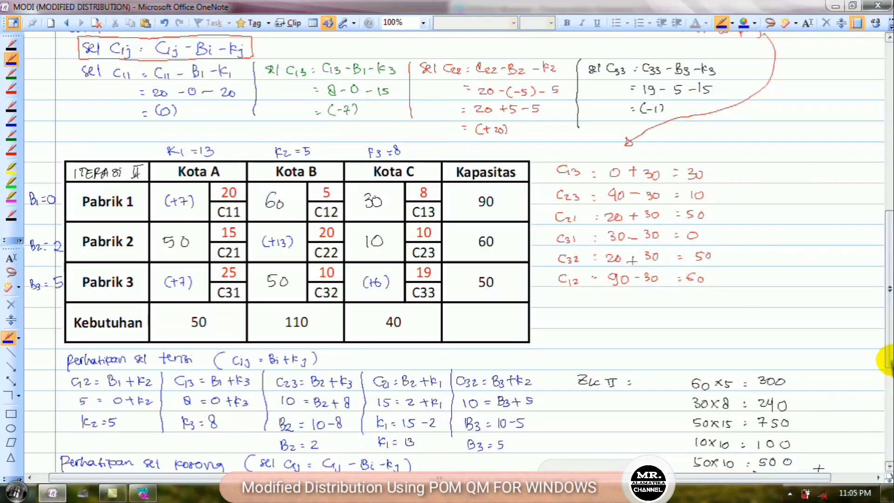
scroll(887, 361, "down", 5)
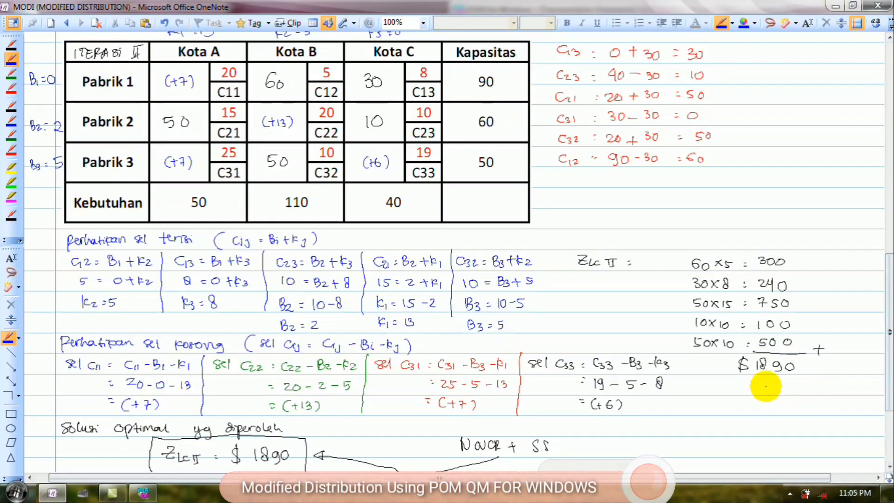
left_click_drag(761, 378, 802, 384)
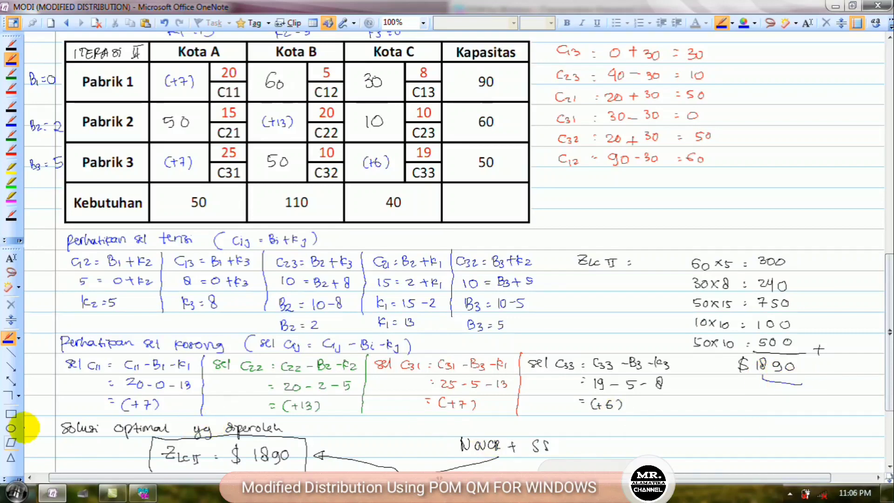
Step: Switch back to POM for Windows, display the Transportation Shipments results, and dismiss the Windows color scheme prompt without changing the scheme
left_click(136, 487)
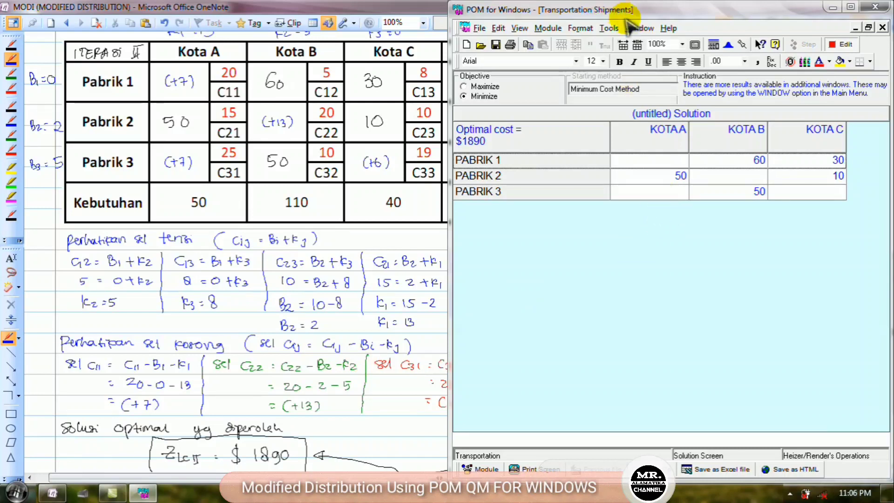
left_click(639, 28)
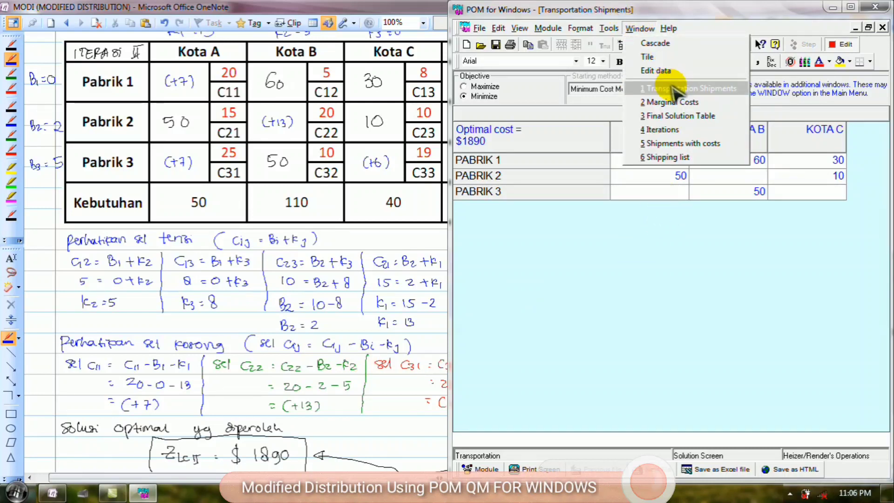
left_click(702, 90)
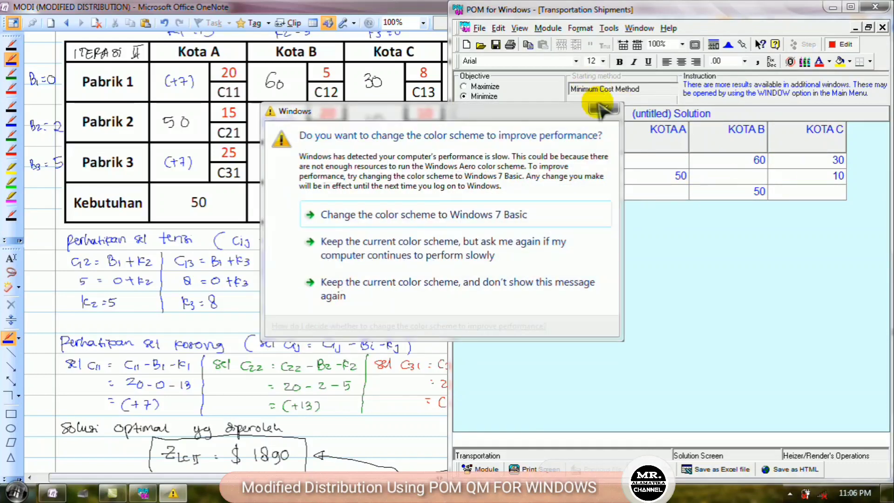
left_click(608, 109)
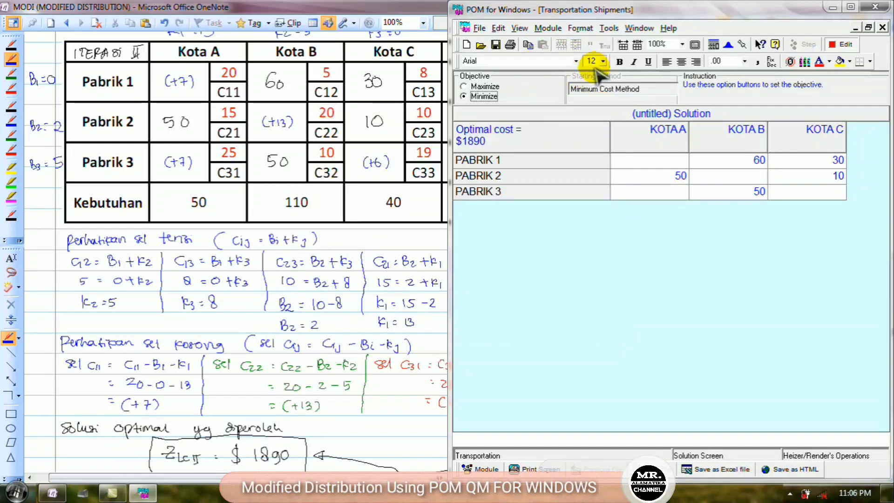
Step: Display the Marginal Costs and then the Final Solution Table, comparing each with the handwritten second iteration table
left_click(640, 28)
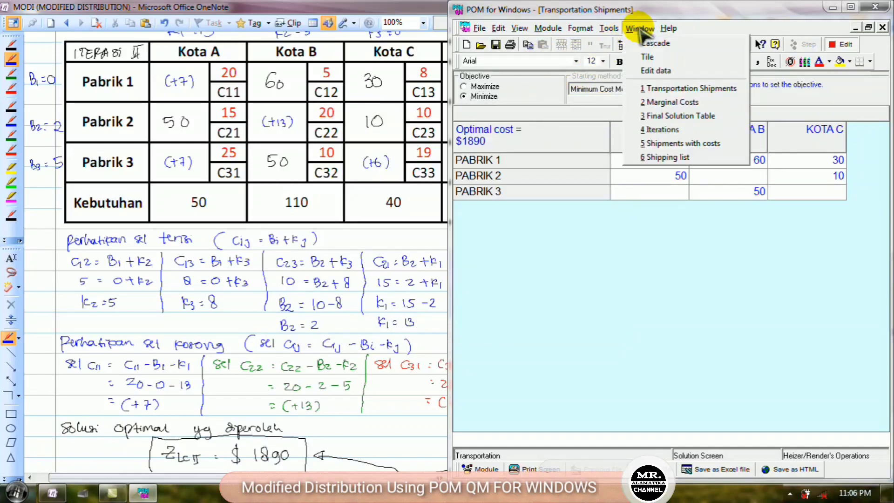
left_click(661, 102)
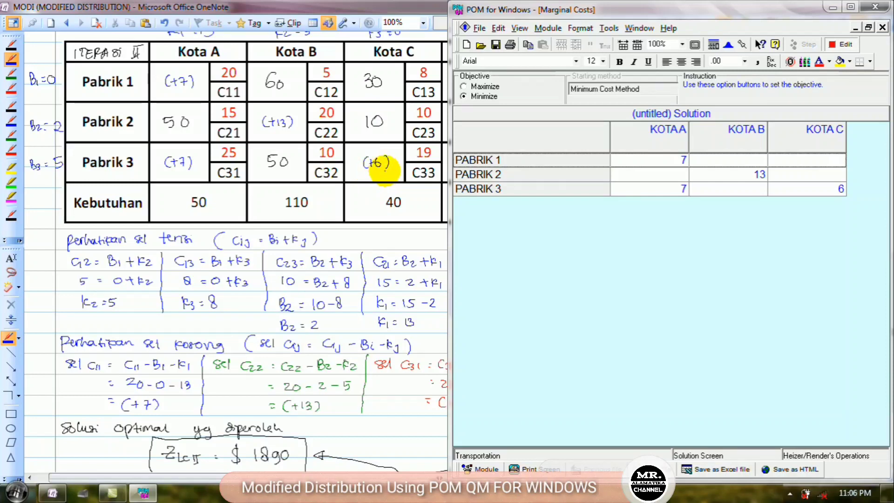
left_click(638, 29)
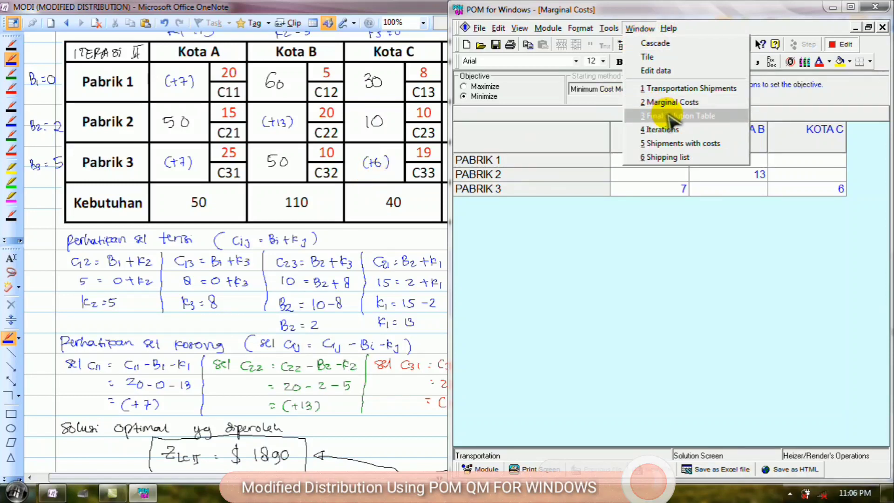
left_click(670, 116)
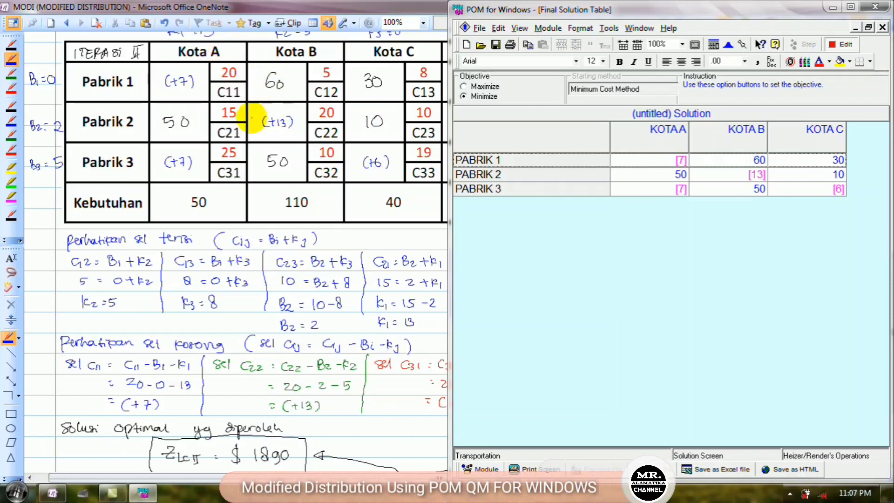
Step: Review the Iterations results, then check the Shipments with costs entries for PABRIK 1 to KOTA B and KOTA C, closing the color scheme prompt
left_click(634, 28)
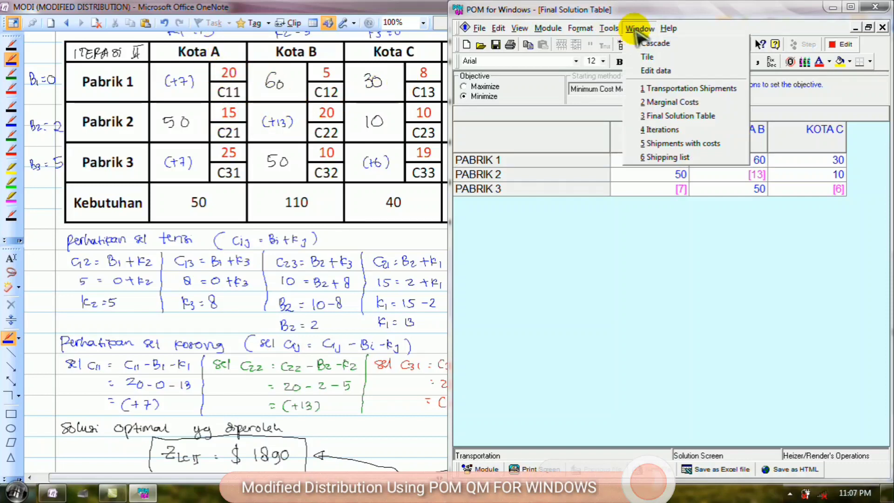
left_click(667, 128)
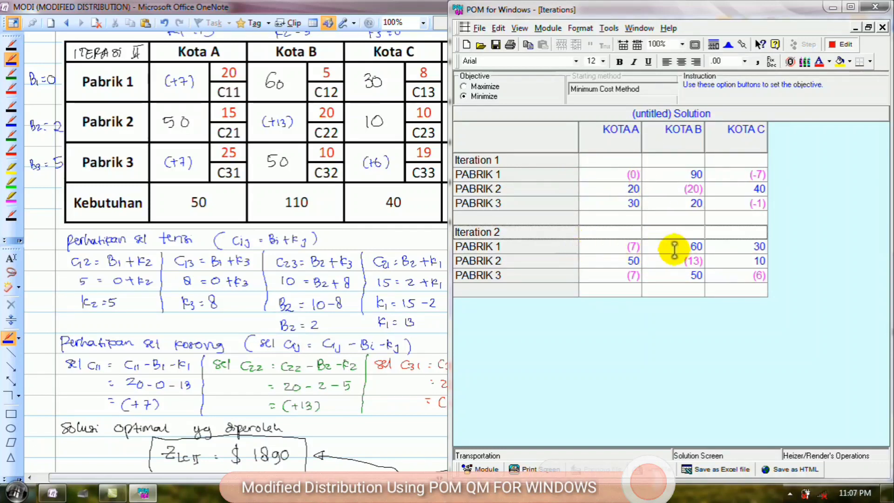
left_click(639, 29)
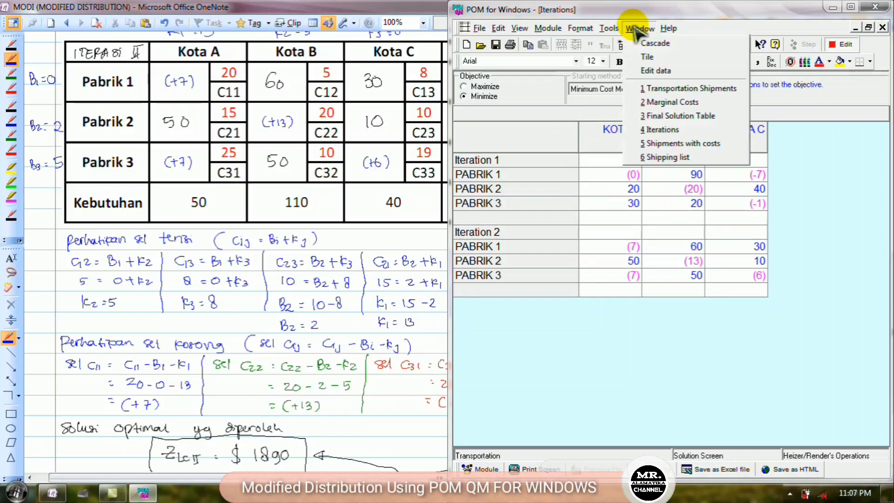
left_click(665, 144)
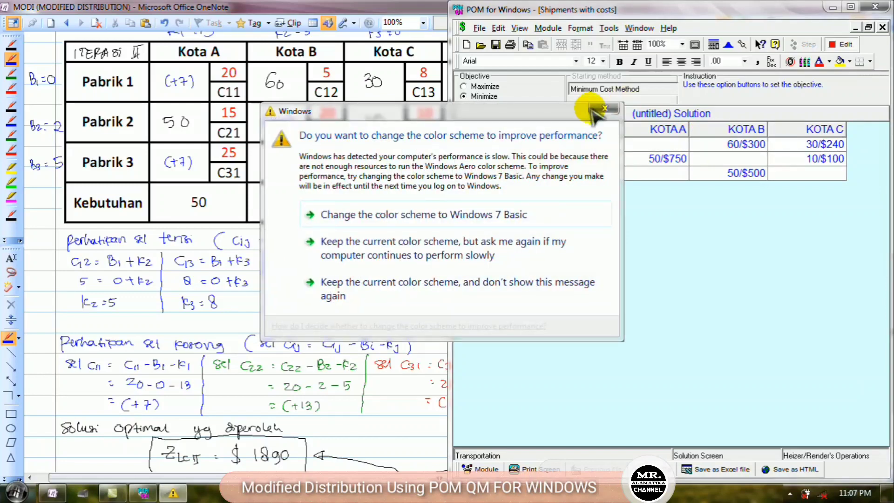
left_click(603, 107)
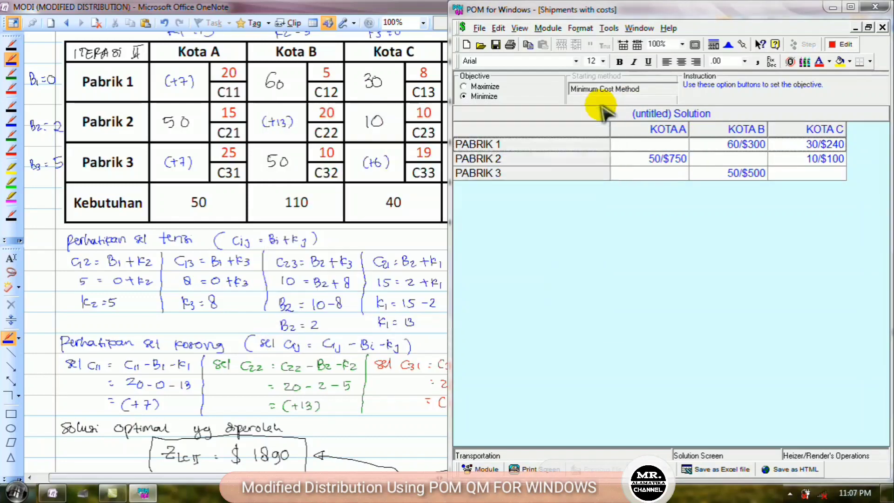
left_click(723, 147)
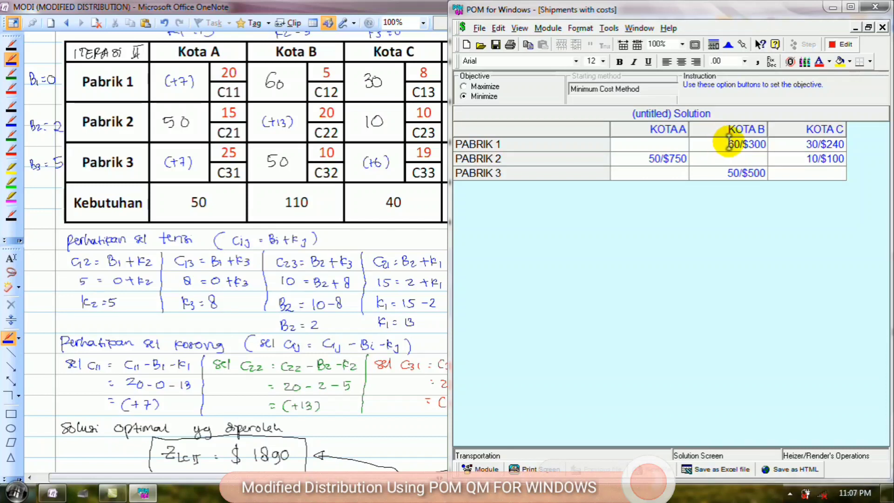
left_click(791, 144)
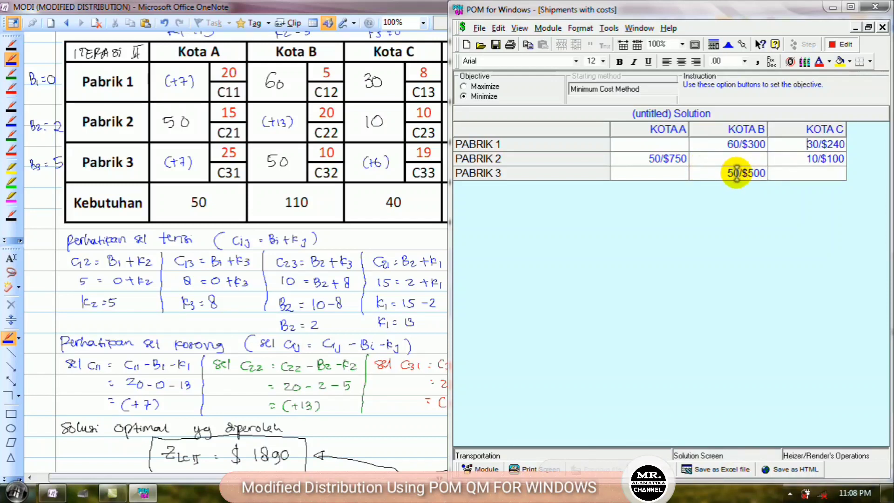
Step: Display the Shipping list and maximize the program window so that all its columns, including Shipment cost, can be read
left_click(639, 28)
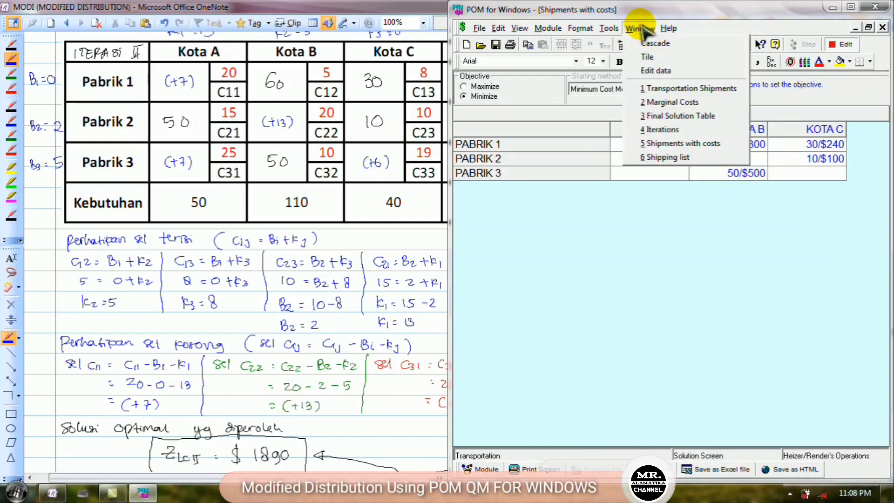
left_click(666, 159)
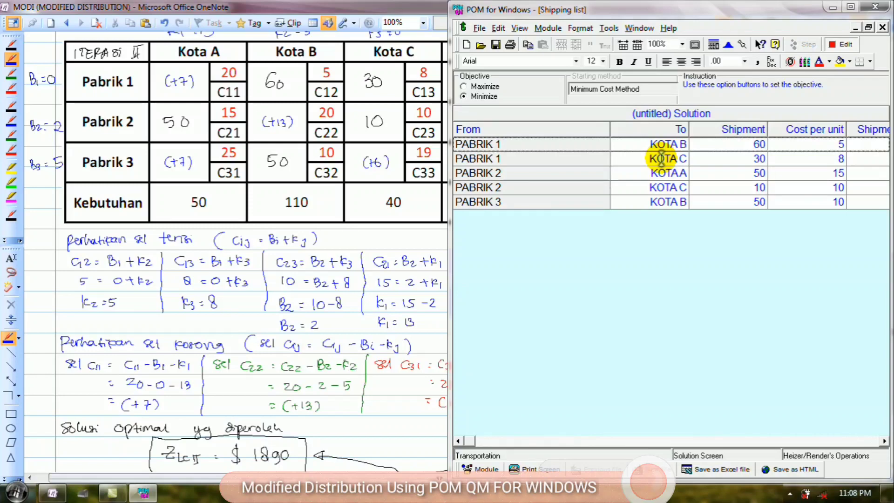
left_click(850, 6)
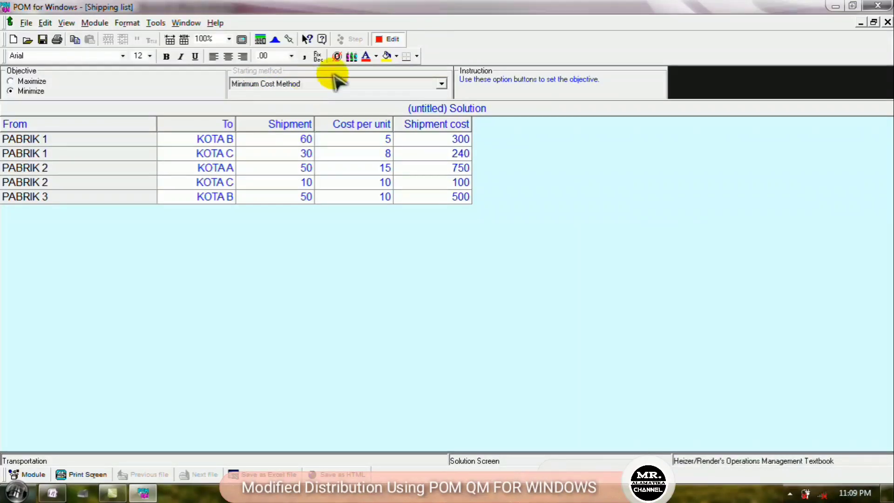
Step: Return to the data table, set the starting method to Northwest Corner Method, and solve the transportation problem again
left_click(390, 40)
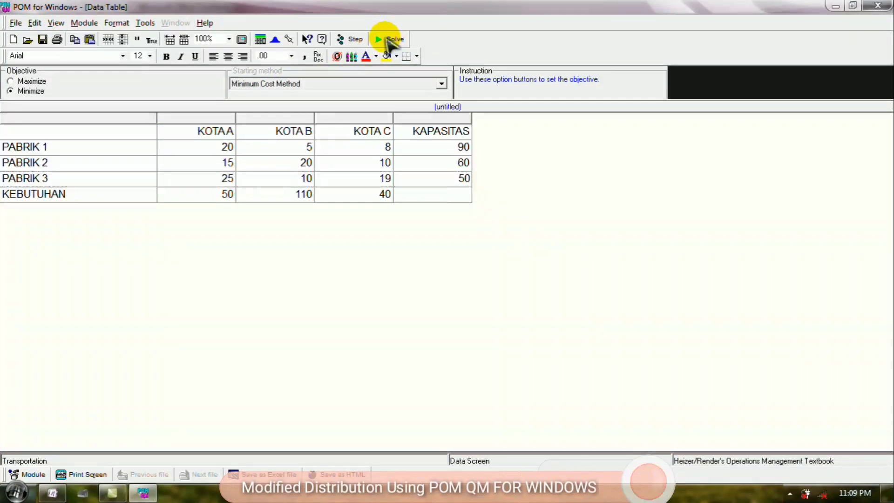
left_click(364, 83)
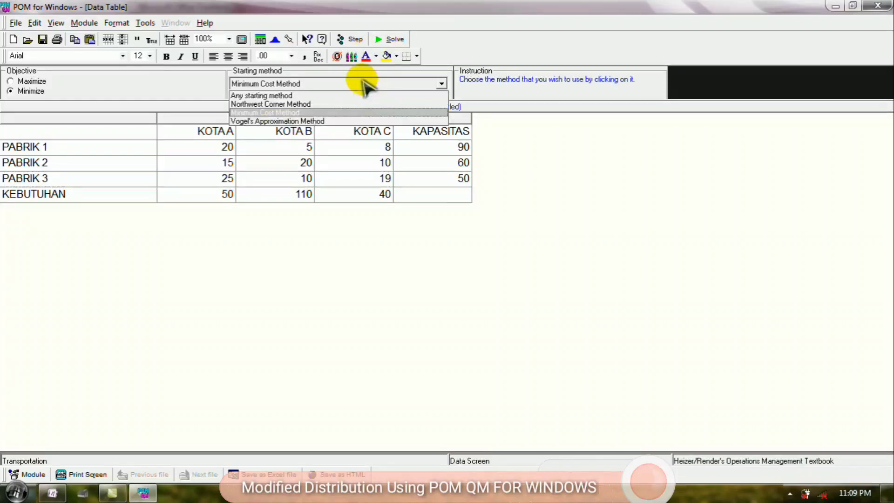
left_click(345, 104)
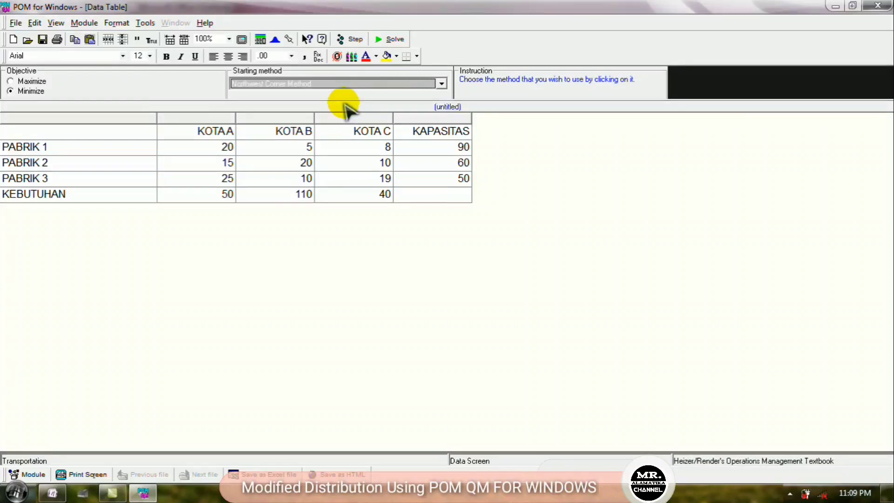
left_click(392, 39)
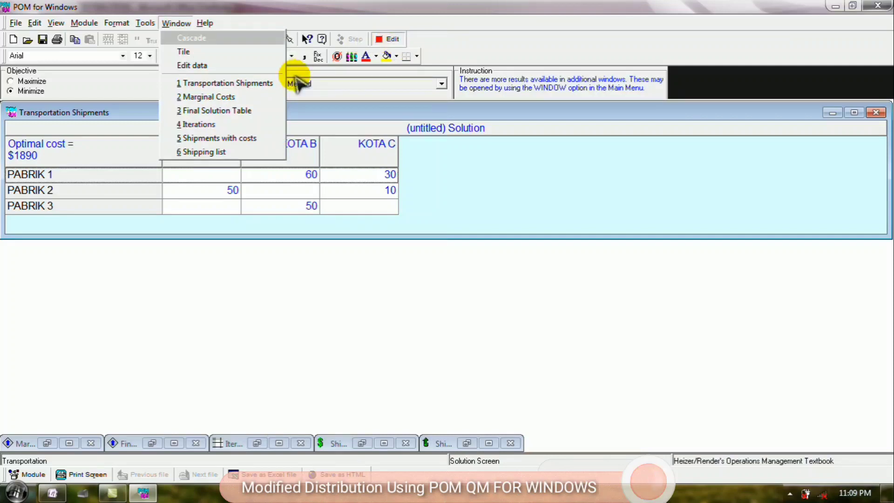
Step: Stretch the Transportation Shipments window down to the lower edge of the workspace and display its Northwest Corner Method solution
left_click(404, 238)
left_click_drag(404, 239, 398, 448)
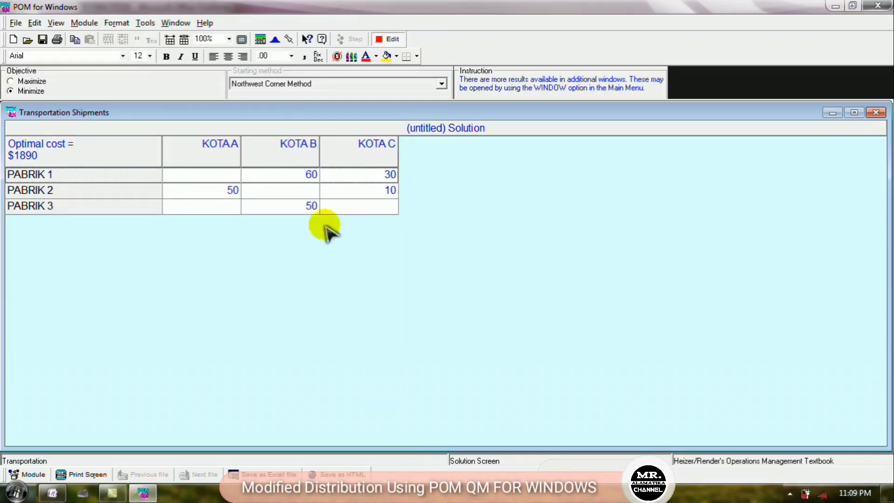
left_click(175, 24)
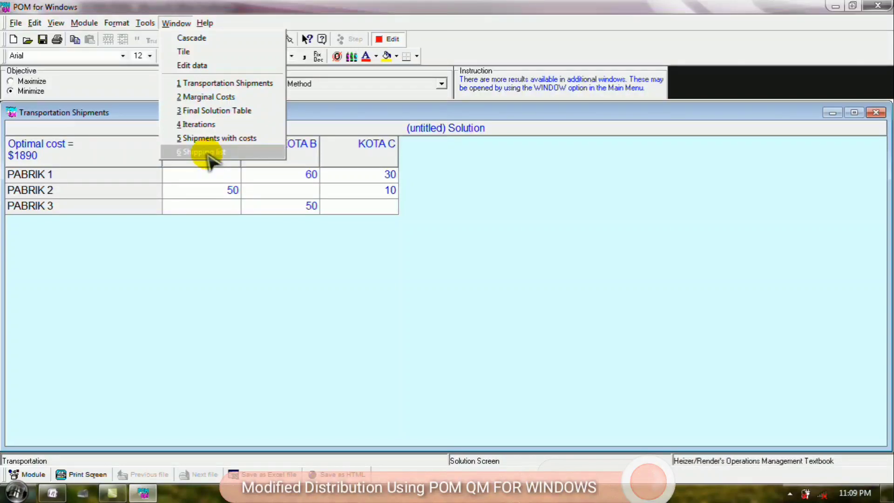
left_click(212, 84)
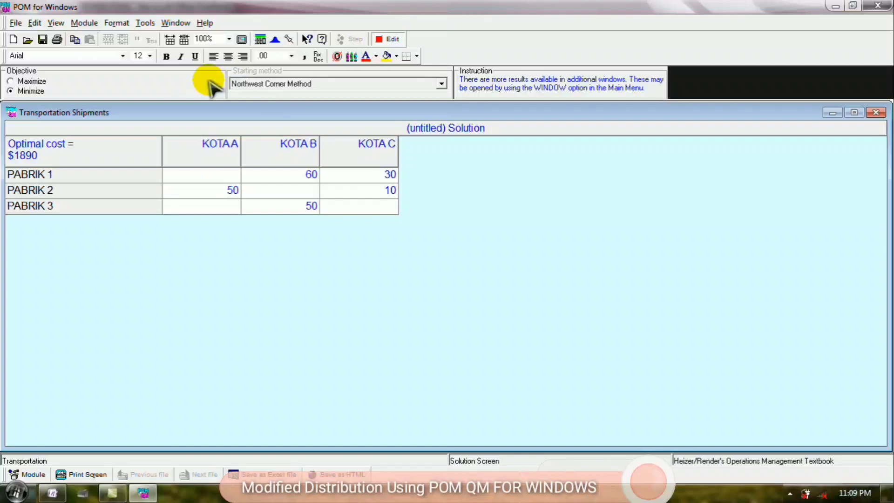
Step: Open the Marginal Costs and Final Solution Table results of the Northwest Corner Method solution
left_click(175, 22)
left_click(197, 99)
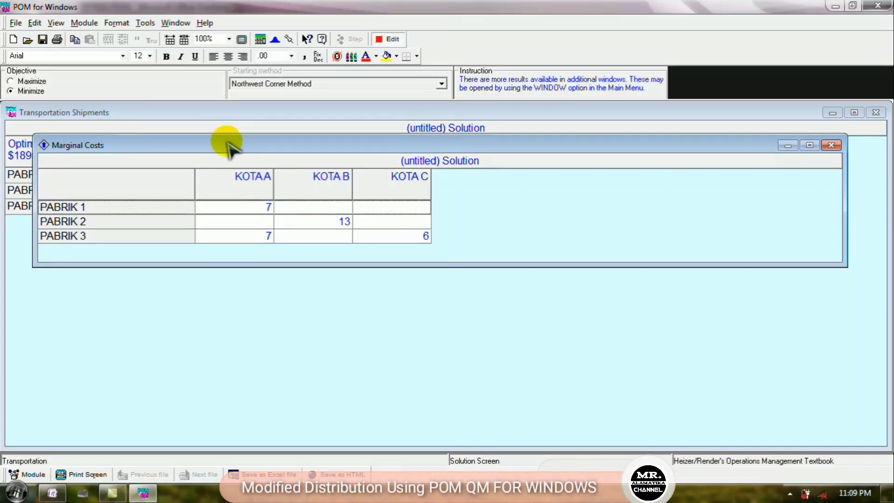
left_click(176, 22)
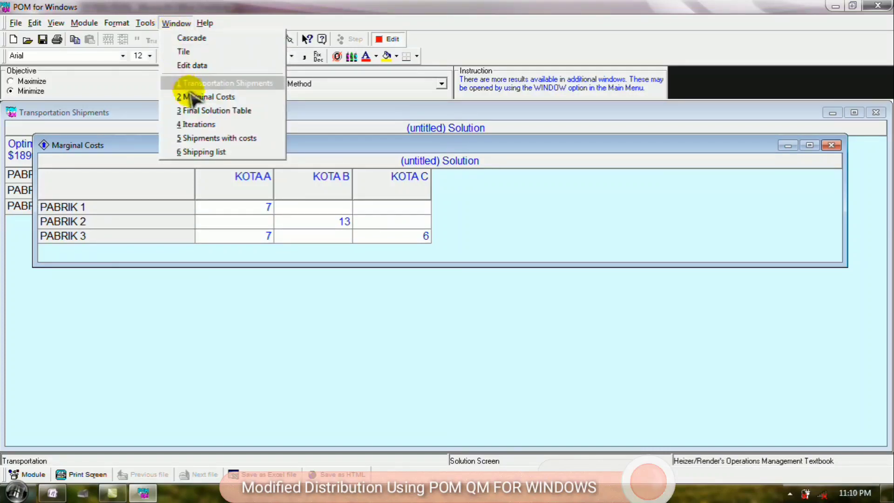
left_click(199, 112)
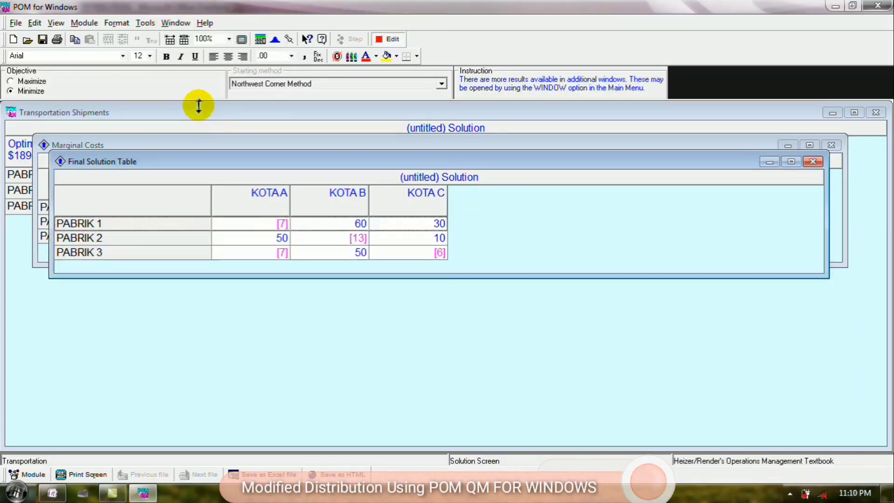
Step: Open the Shipments with costs and Shipping list results for the Northwest Corner Method solution
left_click(176, 22)
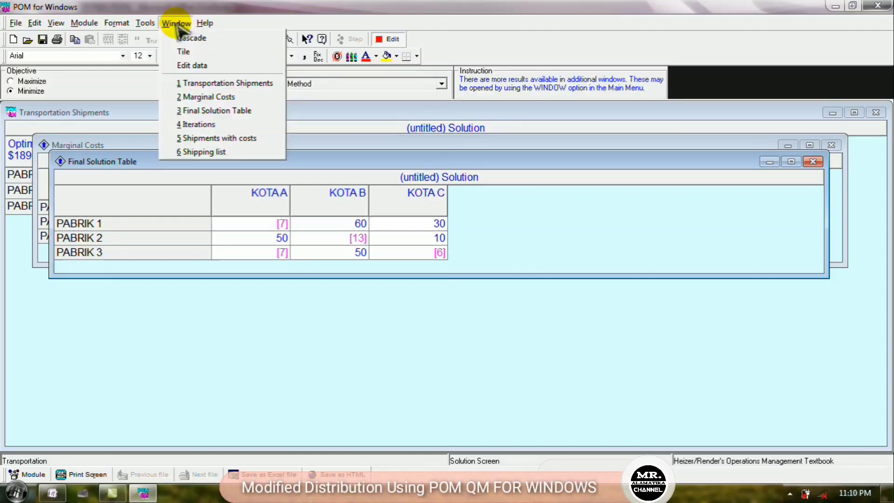
left_click(191, 138)
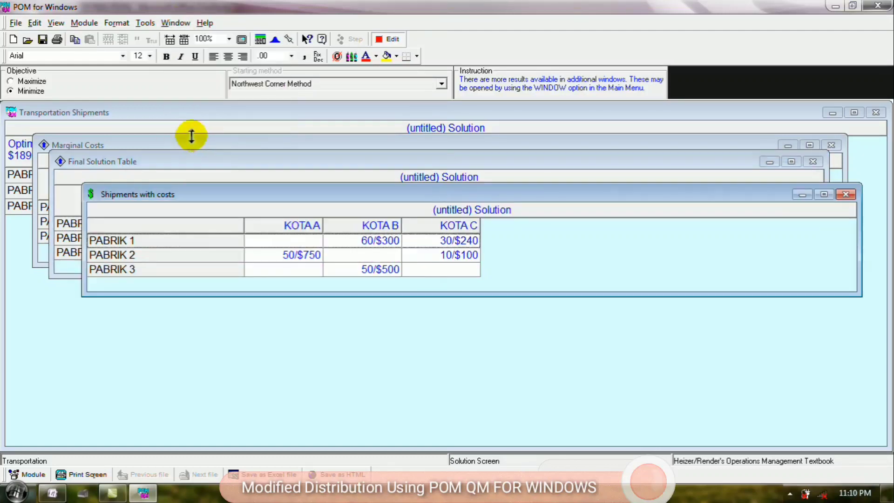
left_click(173, 24)
left_click(198, 153)
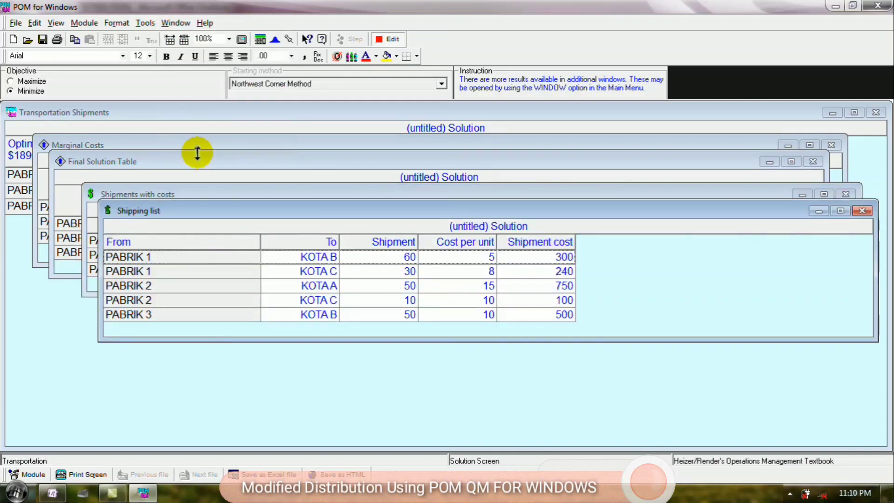
Step: Open the Iterations results of the Northwest Corner Method solution, maximize their window to examine every iteration, and dismiss the color scheme prompt
left_click(175, 23)
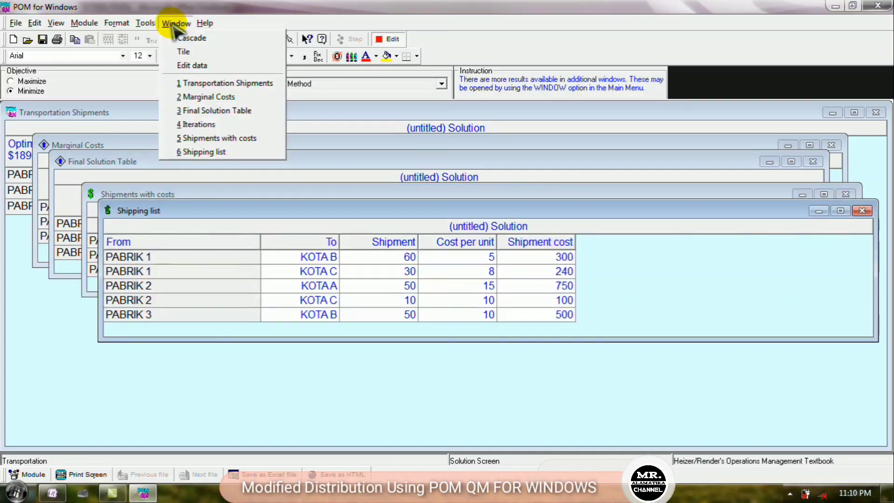
left_click(195, 124)
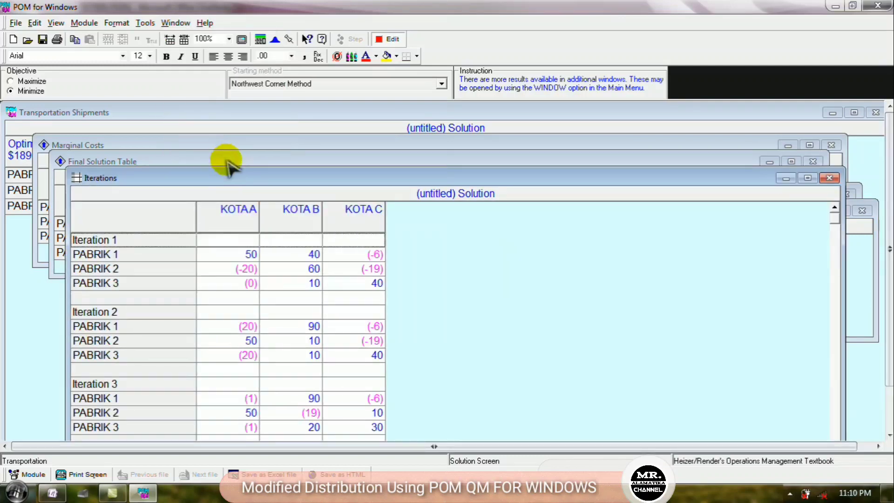
double_click(236, 177)
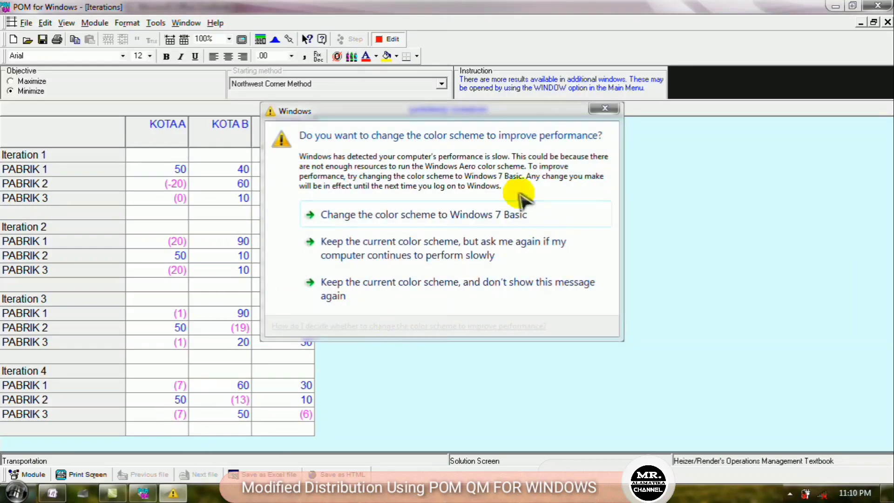
left_click(604, 109)
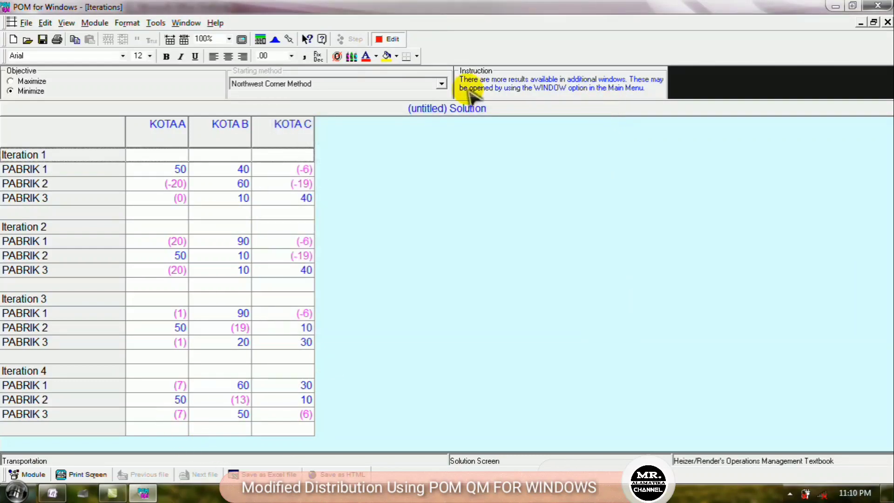
Step: Return to the problem data, set the starting method to Vogel's Approximation Method, and solve to show the Transportation Shipments results
left_click(386, 39)
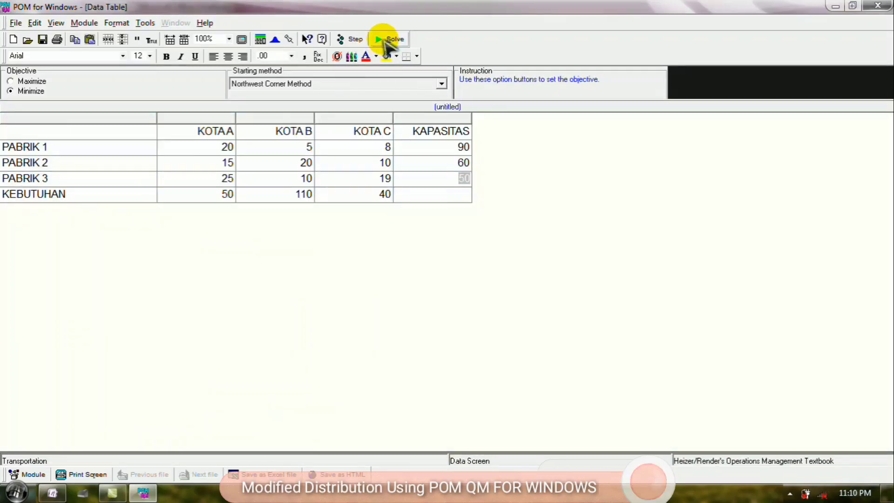
left_click(366, 85)
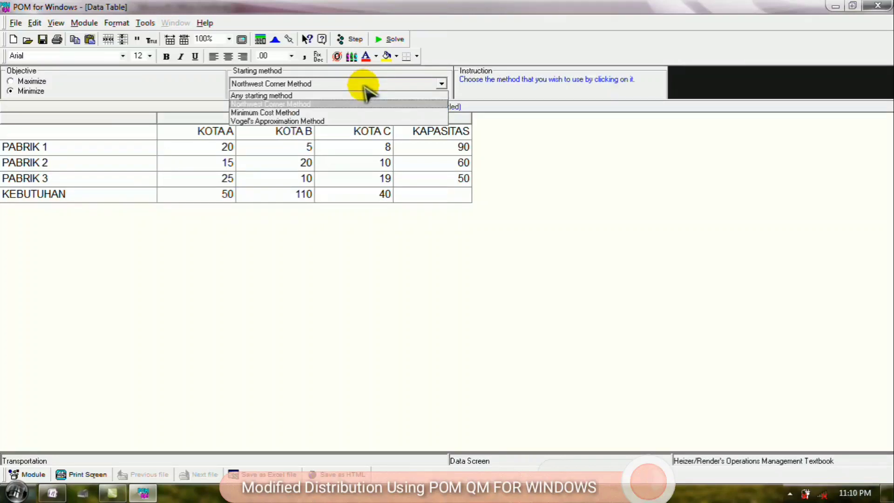
left_click(344, 122)
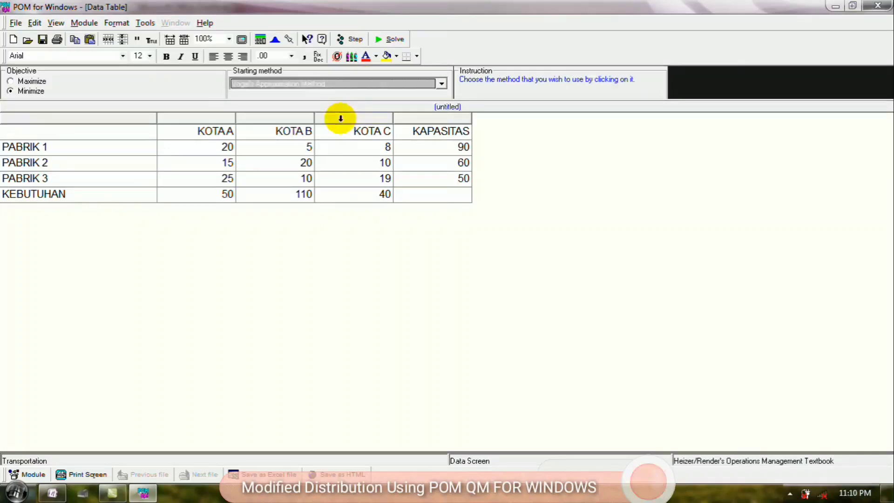
left_click(381, 41)
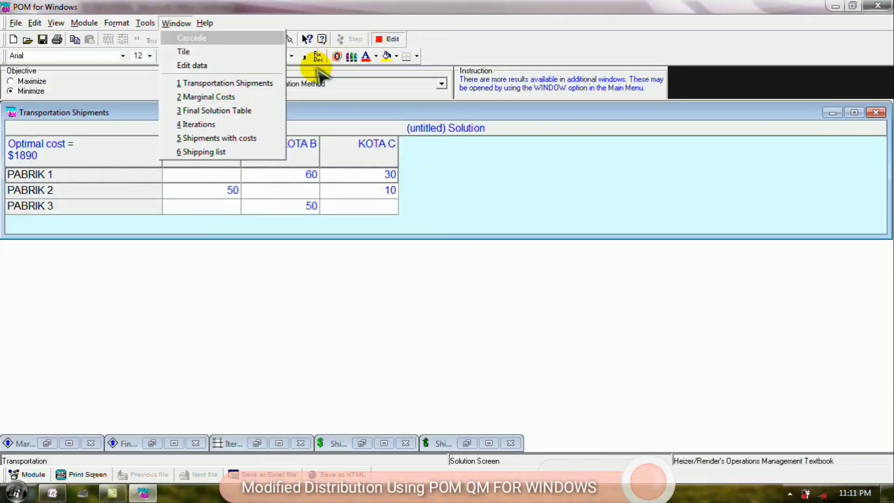
left_click(225, 83)
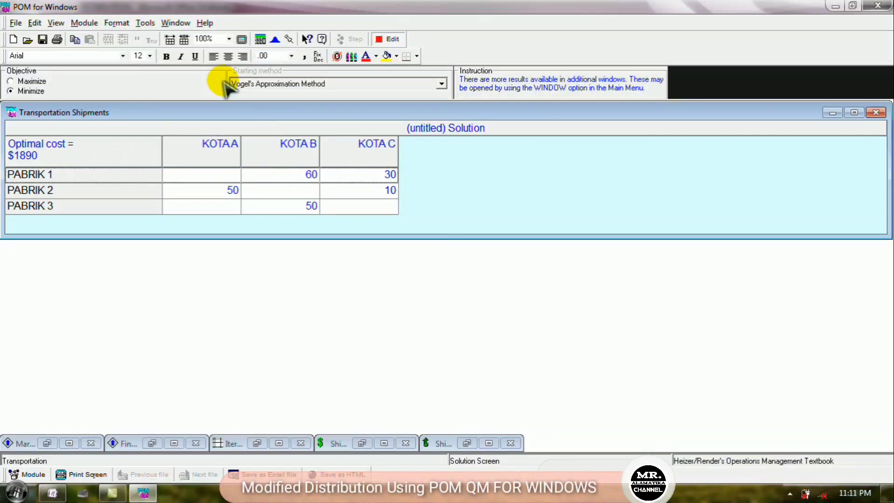
Step: Open the Marginal Costs and Final Solution Table results of the Vogel's Approximation Method solution
left_click(176, 23)
left_click(205, 95)
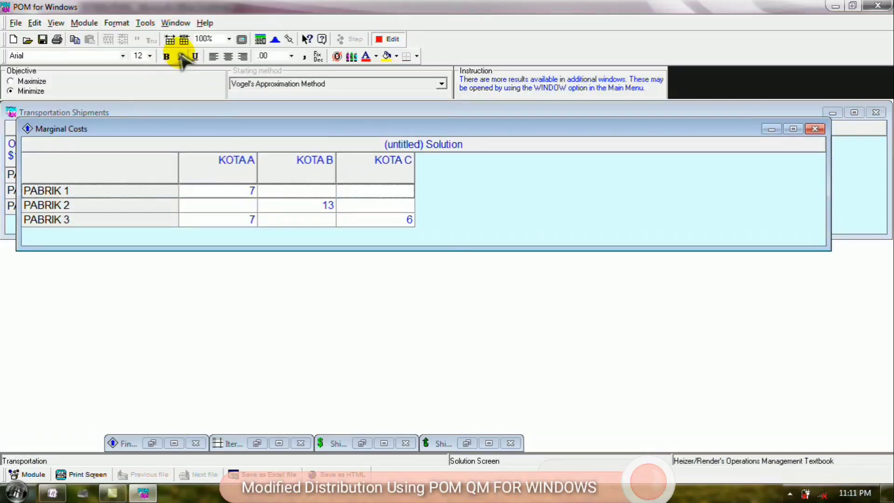
left_click(176, 23)
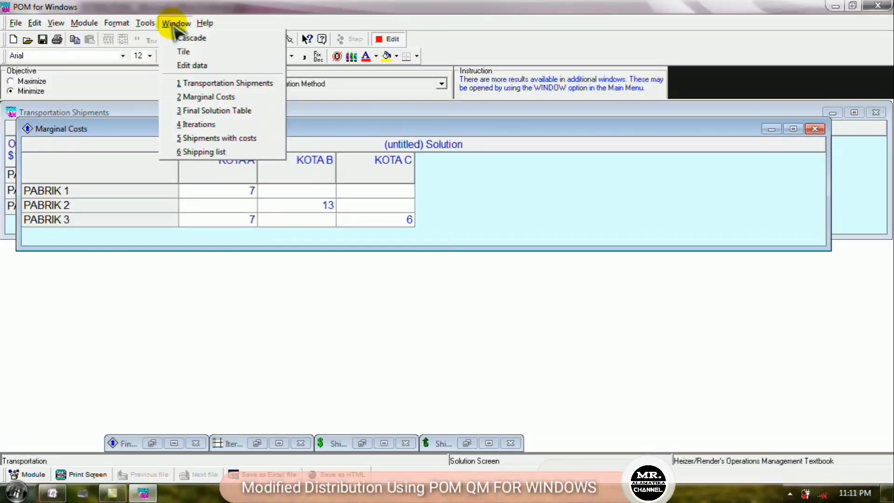
left_click(196, 112)
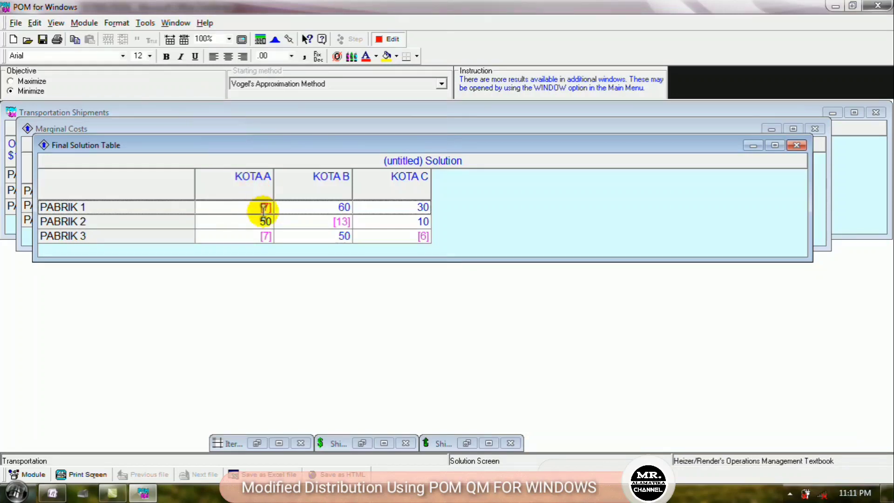
Step: Open the Shipments with costs and Shipping list results of the Vogel's Approximation Method solution
left_click(177, 25)
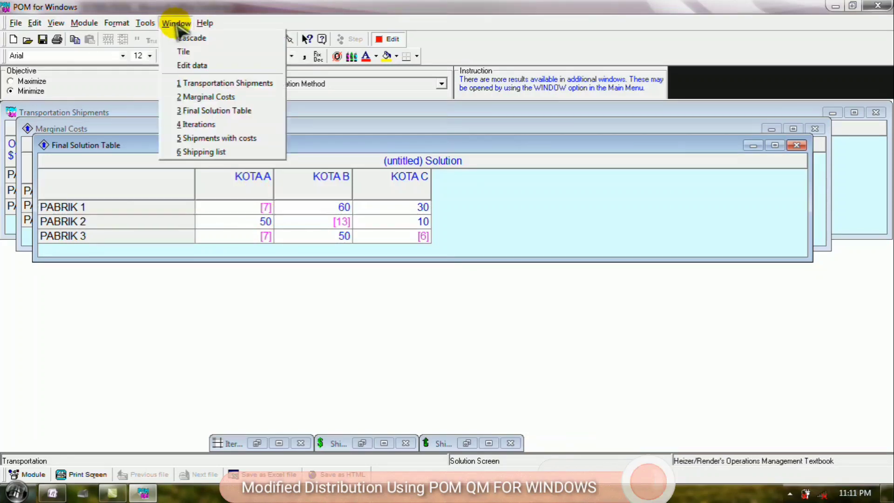
left_click(212, 138)
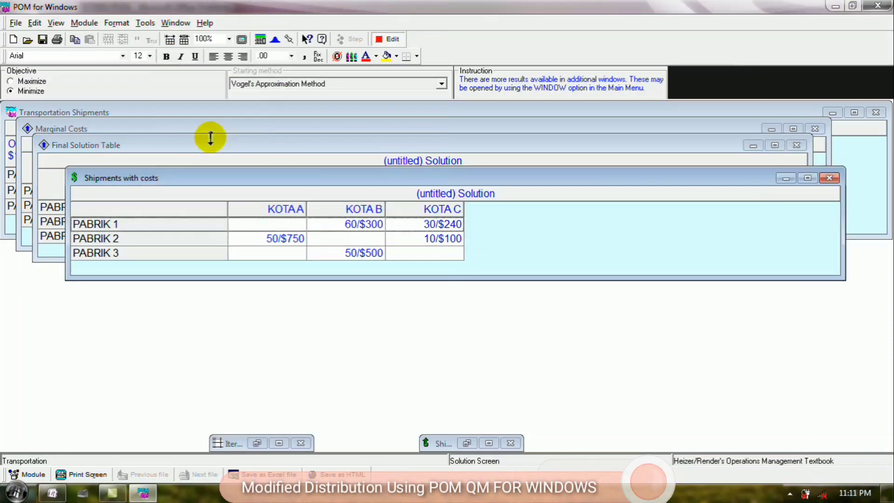
left_click(176, 23)
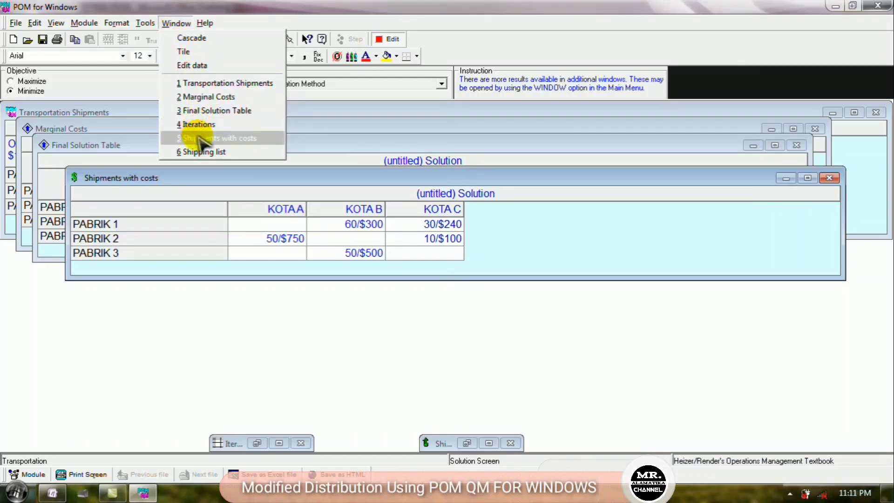
left_click(206, 151)
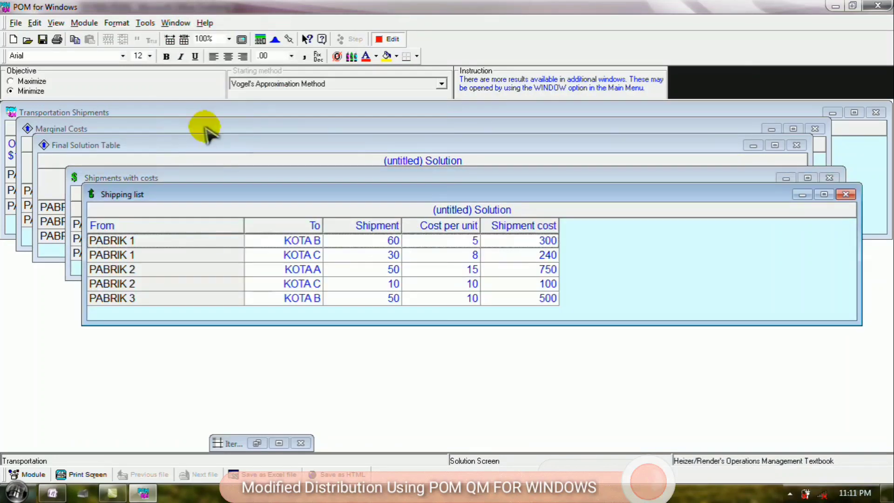
Step: Open the Iterations results of the Vogel's Approximation Method solution and stretch their window downward to examine them
left_click(176, 22)
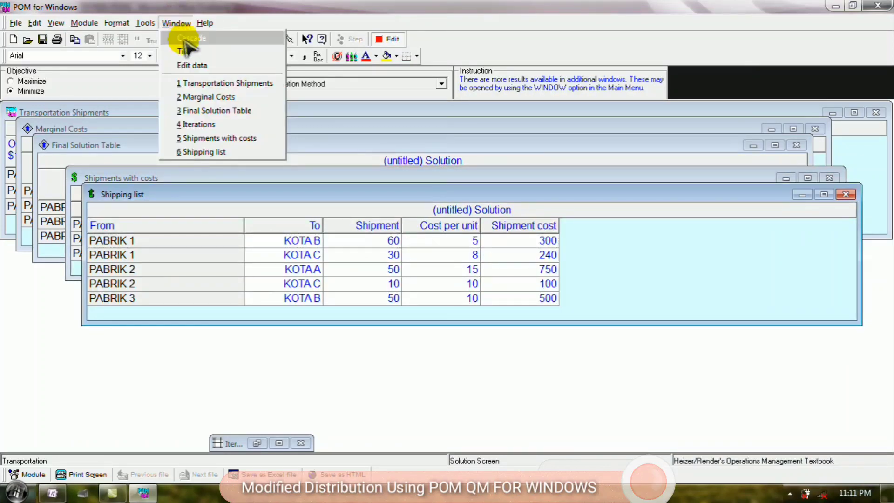
left_click(198, 124)
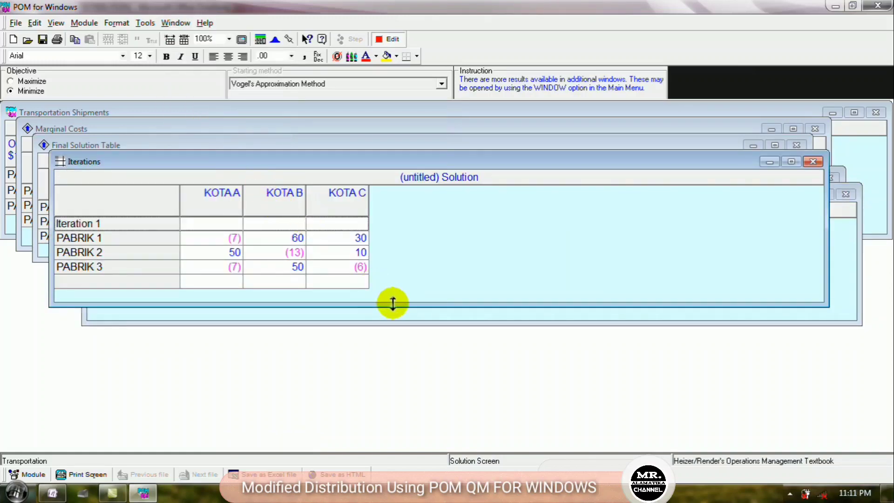
left_click_drag(392, 304, 402, 411)
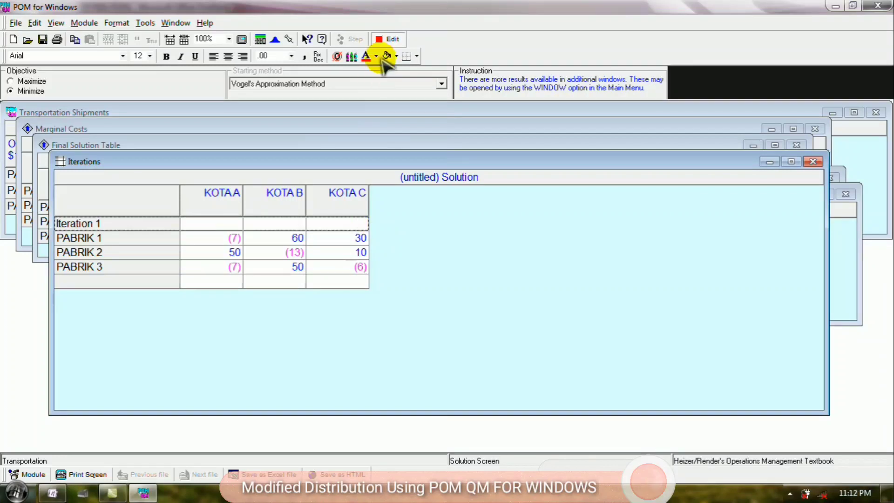
Step: Return to the problem data and look through the available starting methods, keeping Vogel's Approximation Method selected
left_click(388, 40)
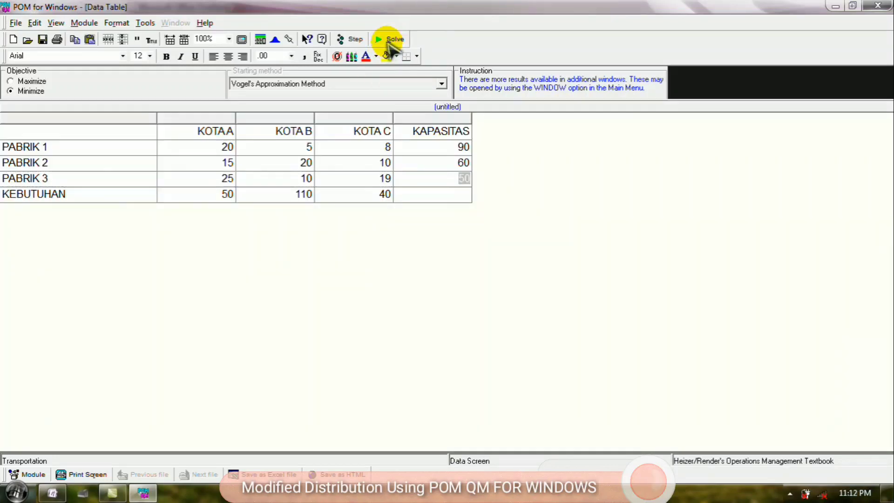
left_click(393, 85)
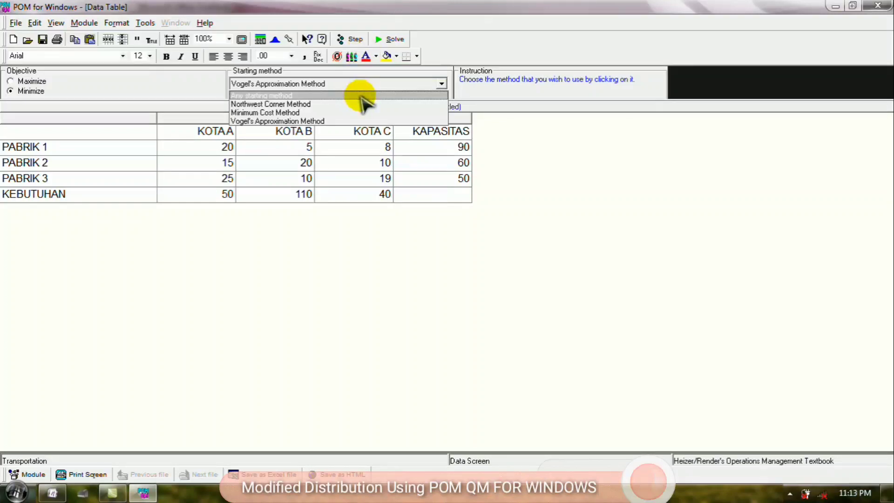
left_click(368, 227)
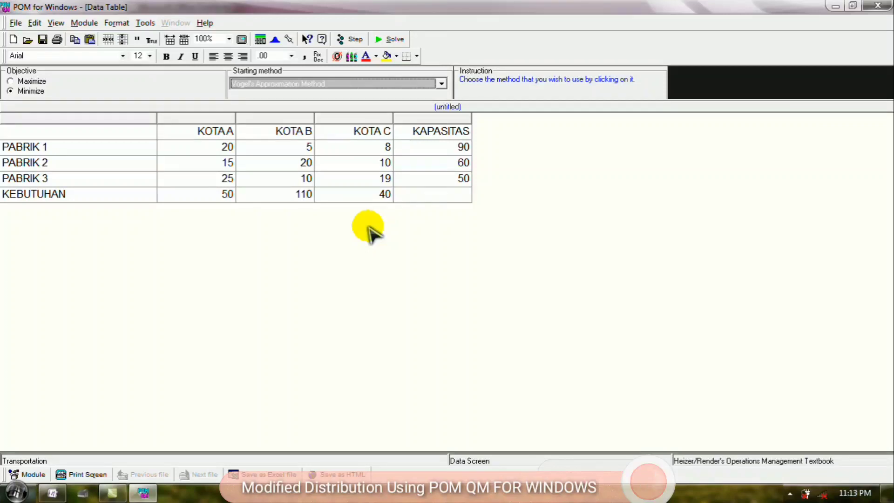
Step: Review the KOTA A shipping costs from PABRIK 1 and PABRIK 2, the KOTA A demand, and the KAPASITAS values of all three factories
left_click(205, 146)
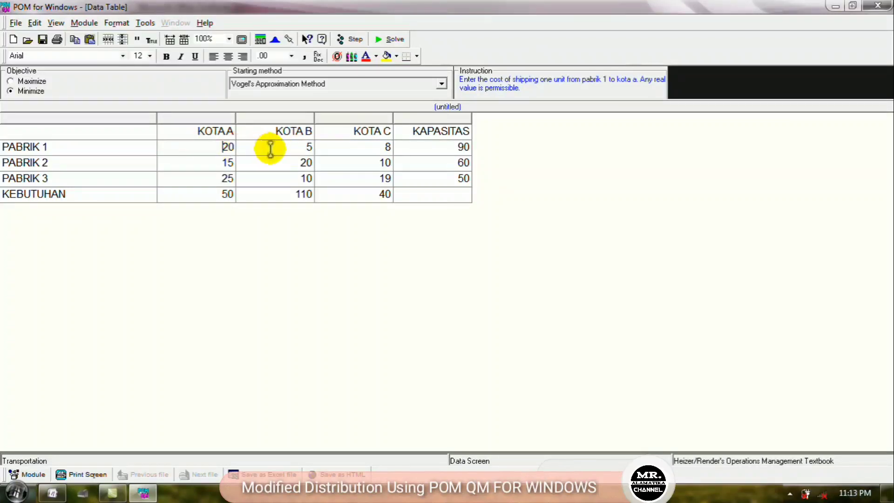
left_click(228, 163)
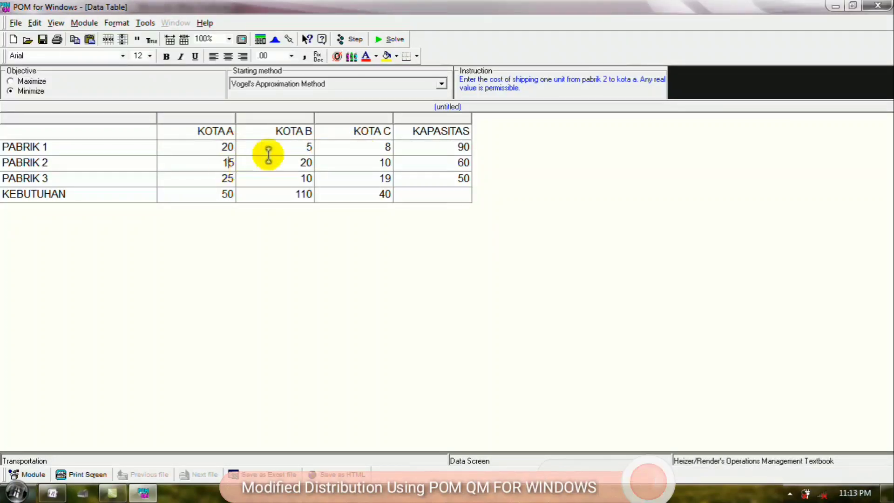
left_click(201, 194)
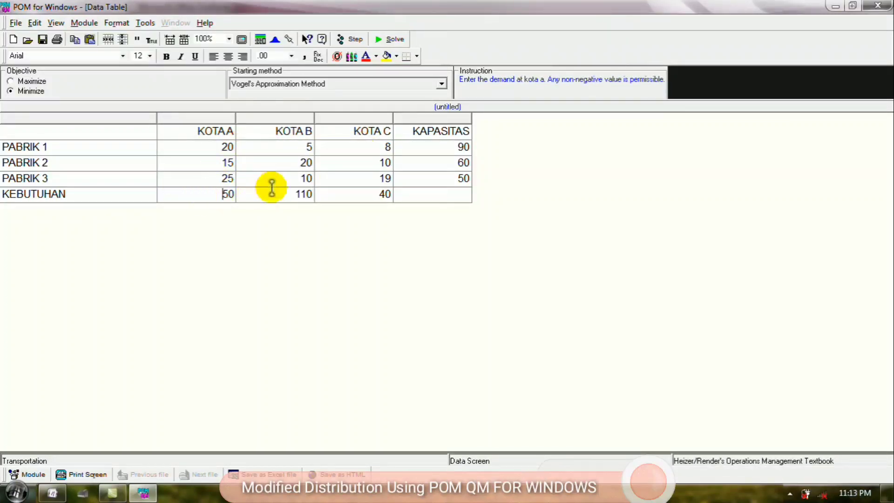
left_click(434, 147)
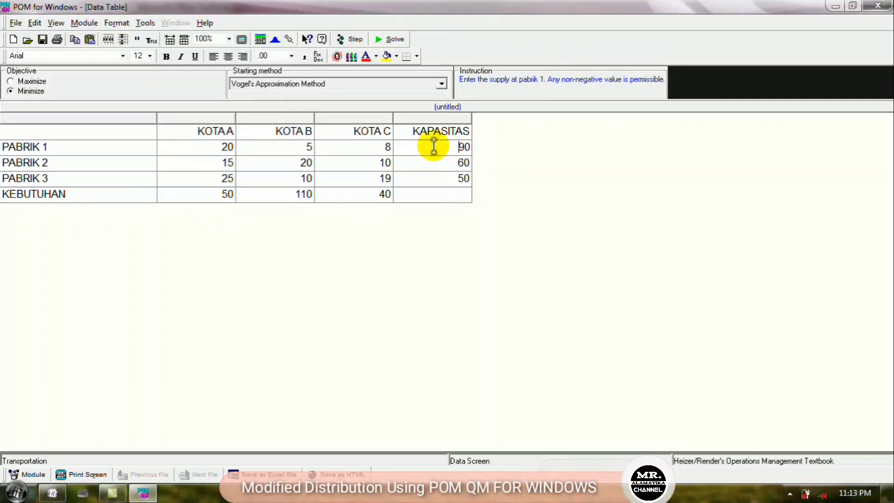
left_click(436, 162)
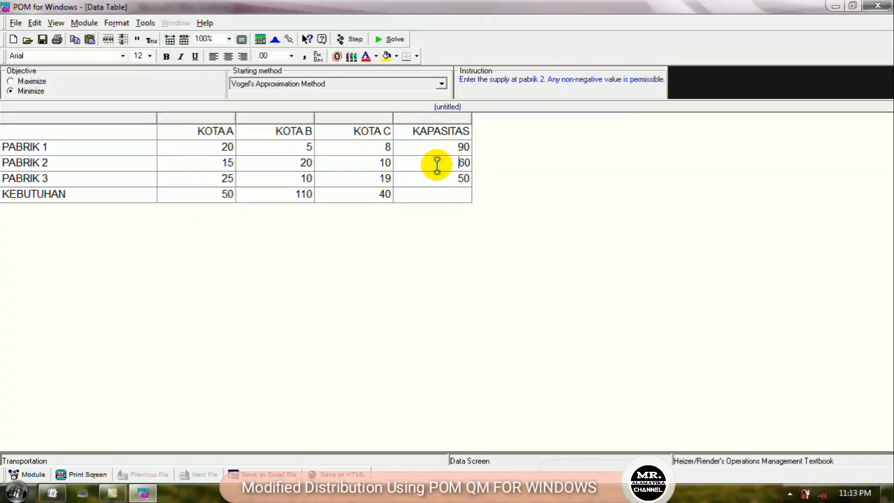
left_click(601, 113)
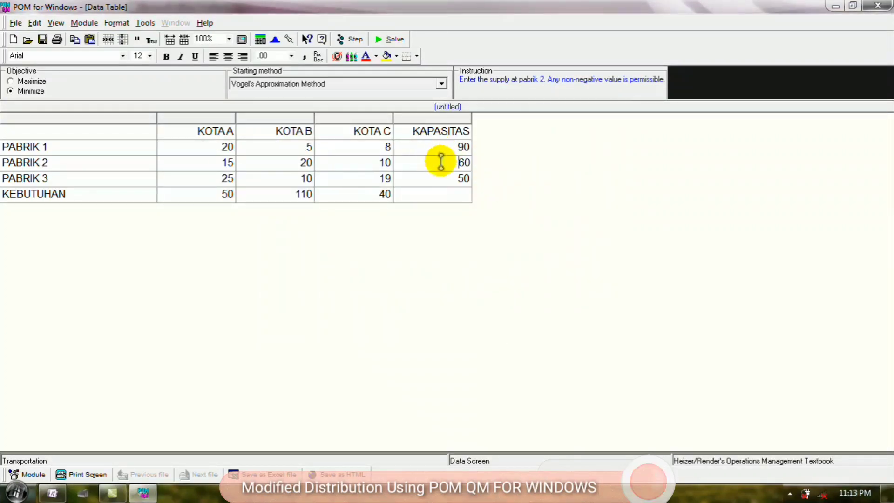
left_click(441, 177)
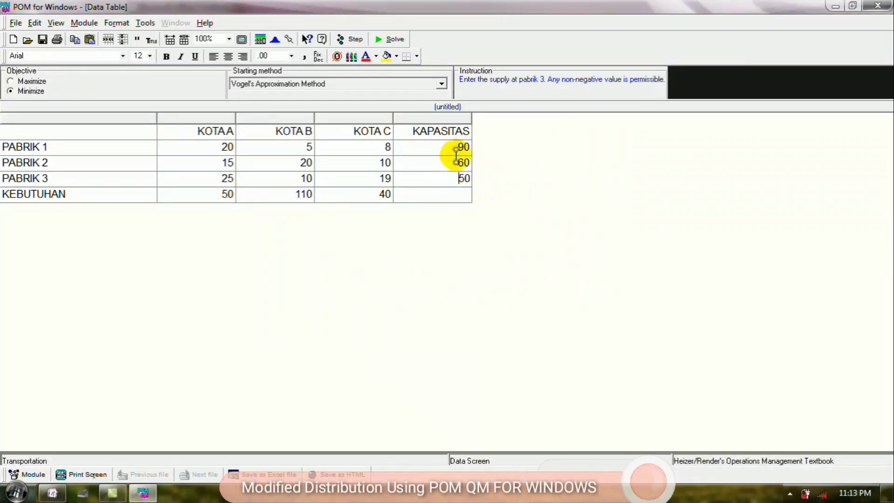
Step: Solve the problem again with the Northwest Corner Method and display its Iterations results in a maximized window
left_click(416, 83)
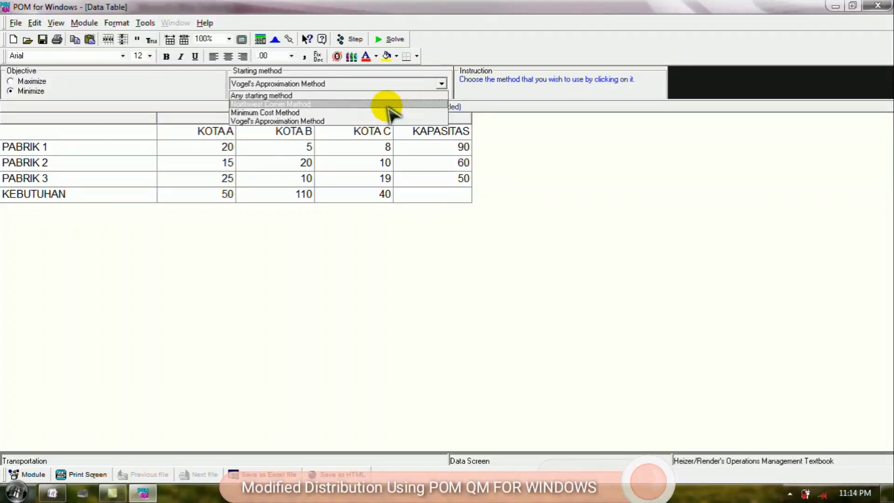
left_click(388, 104)
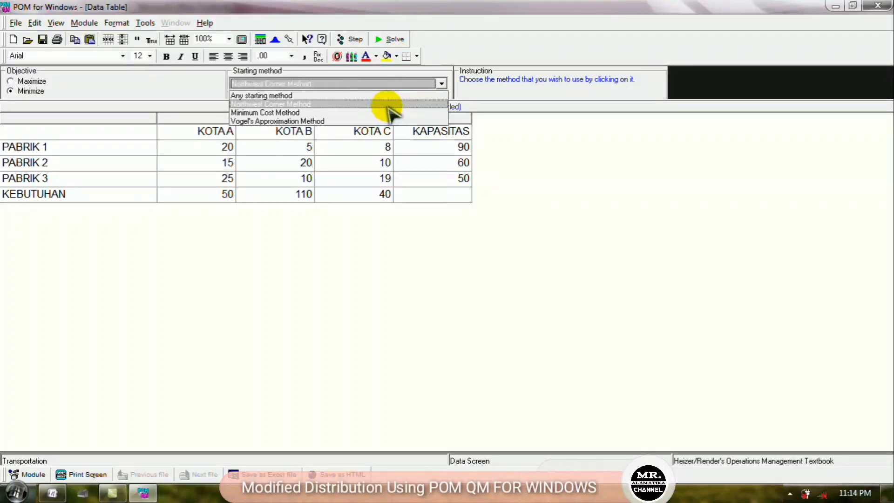
left_click(389, 40)
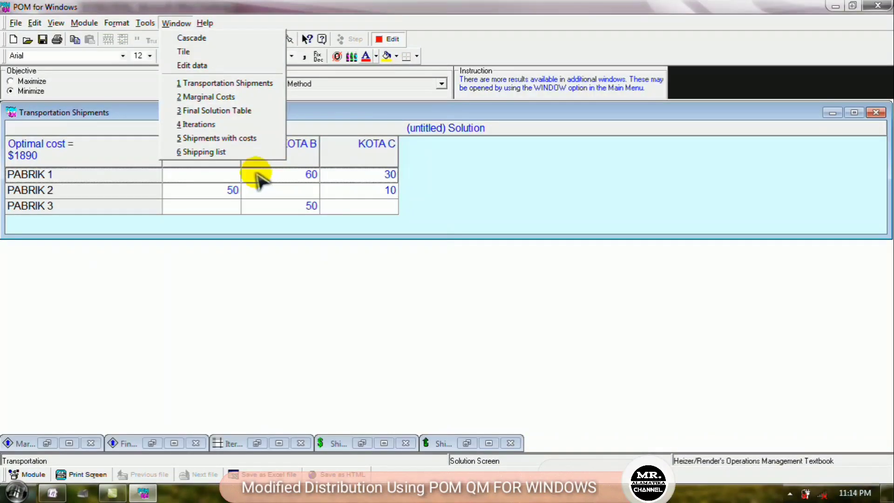
left_click(216, 125)
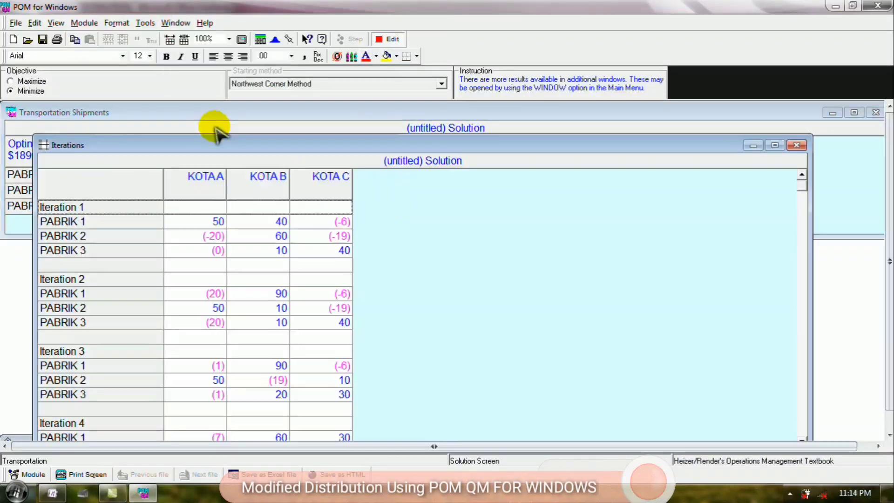
double_click(247, 148)
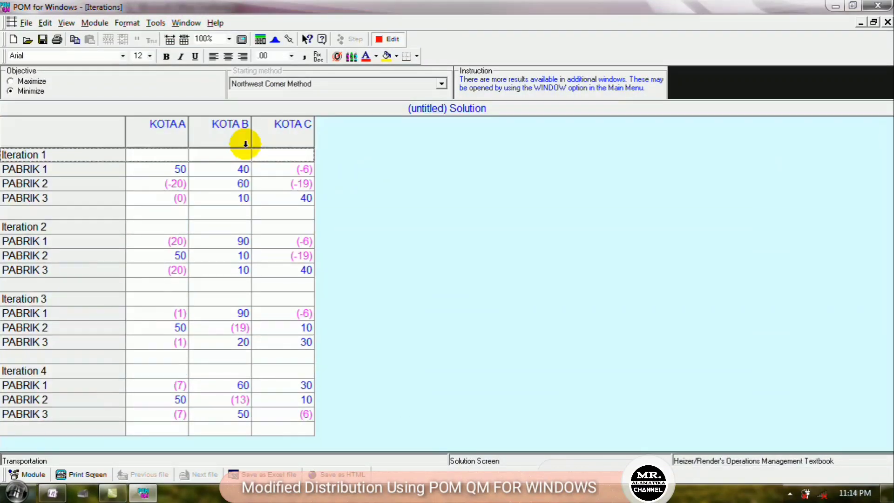